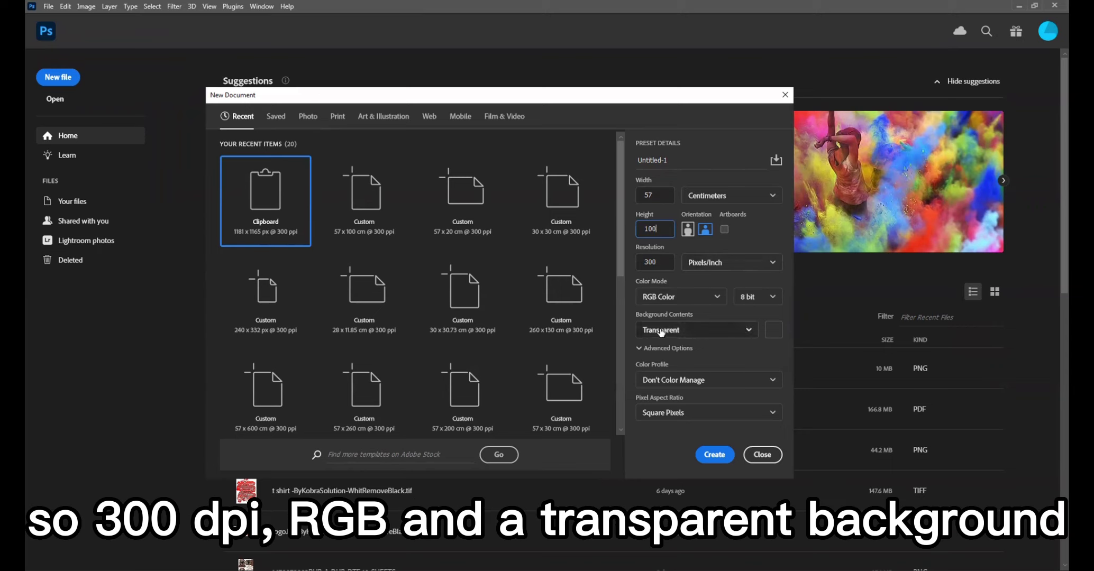
Create the 57 x 100 cm, 300 ppi transparent document and add a bright magenta (ea00ff) Solid Color fill layer
click(714, 455)
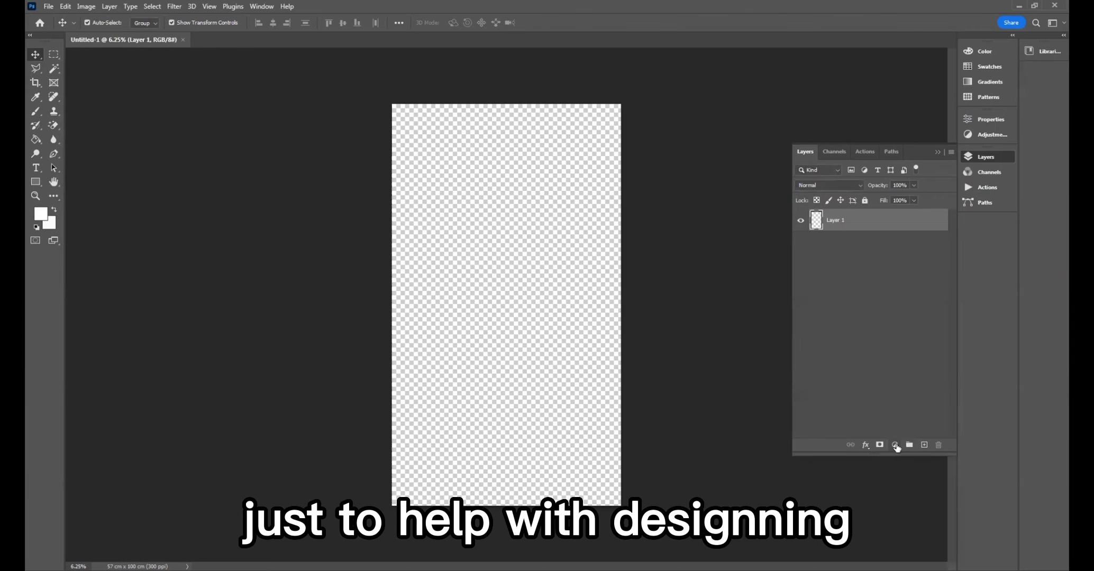
click(895, 445)
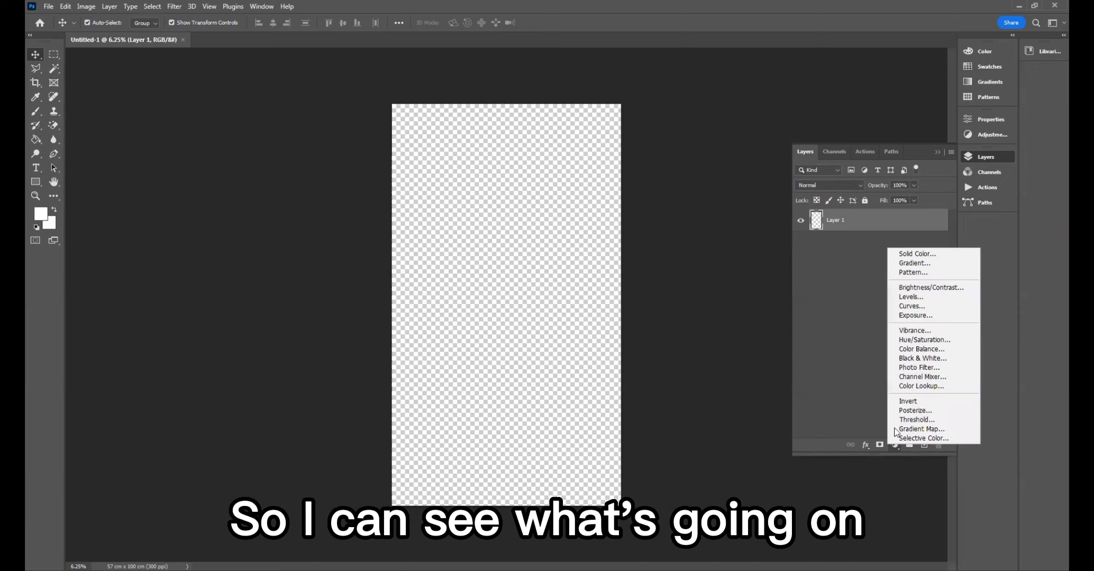
click(908, 256)
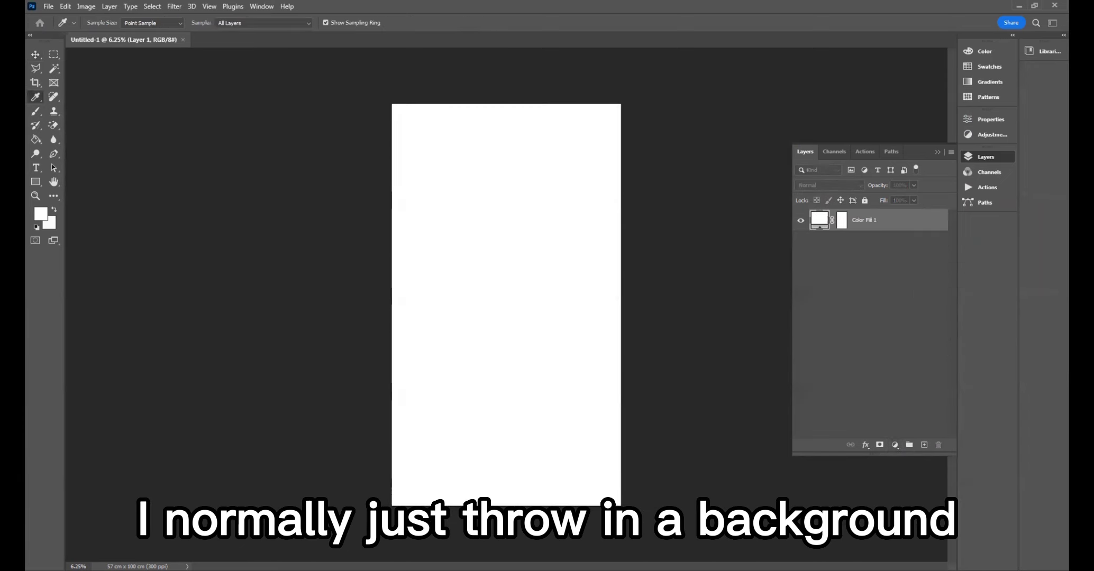
click(311, 218)
drag(296, 209, 310, 197)
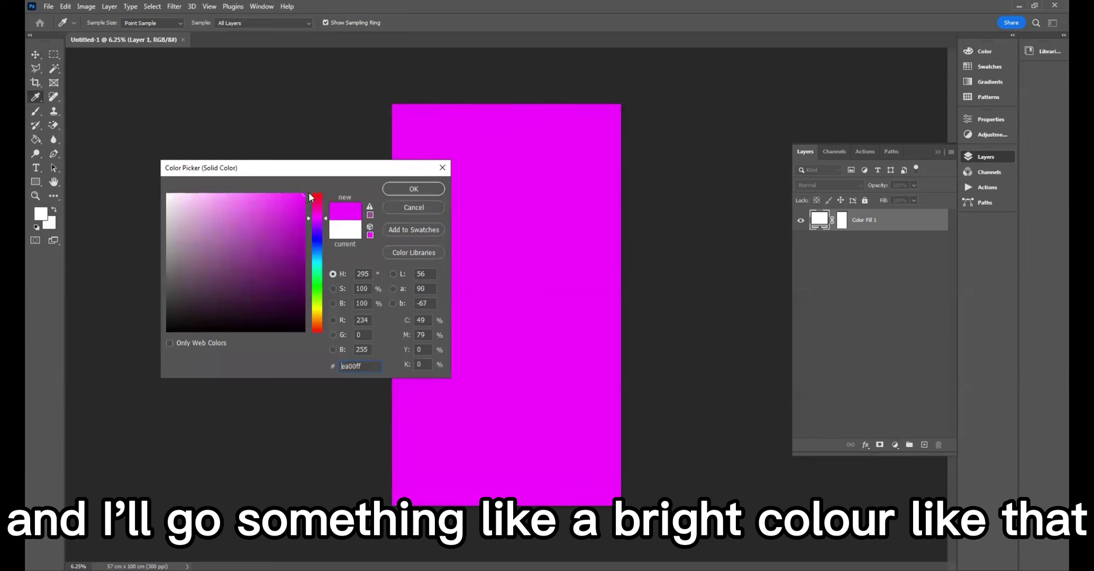
click(396, 191)
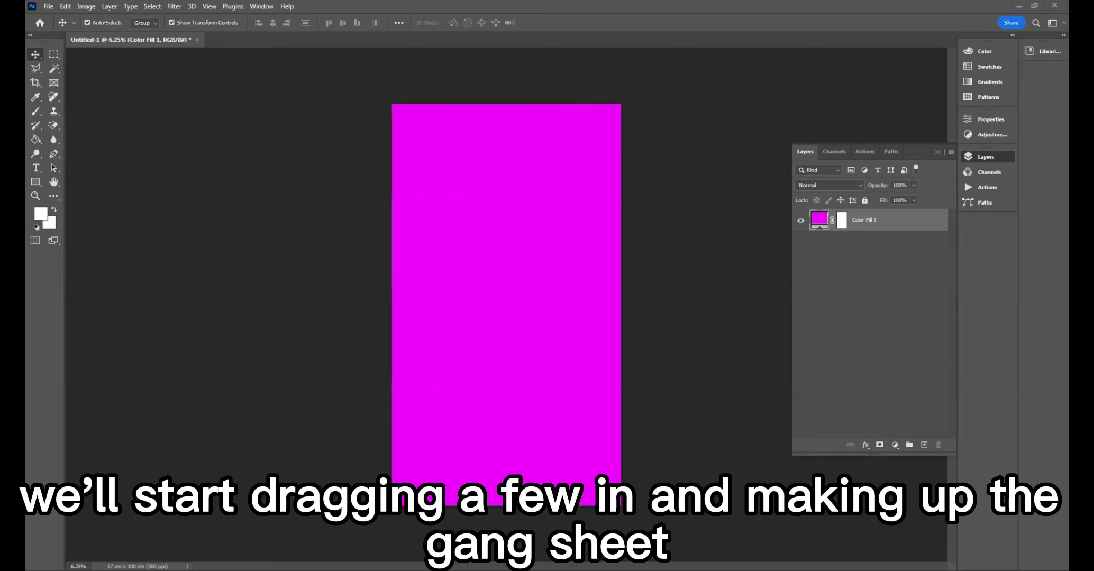
Place the bunny dab artwork on the canvas, set its width to 15 cm and position it in the canvas's upper-left corner
drag(335, 244, 435, 230)
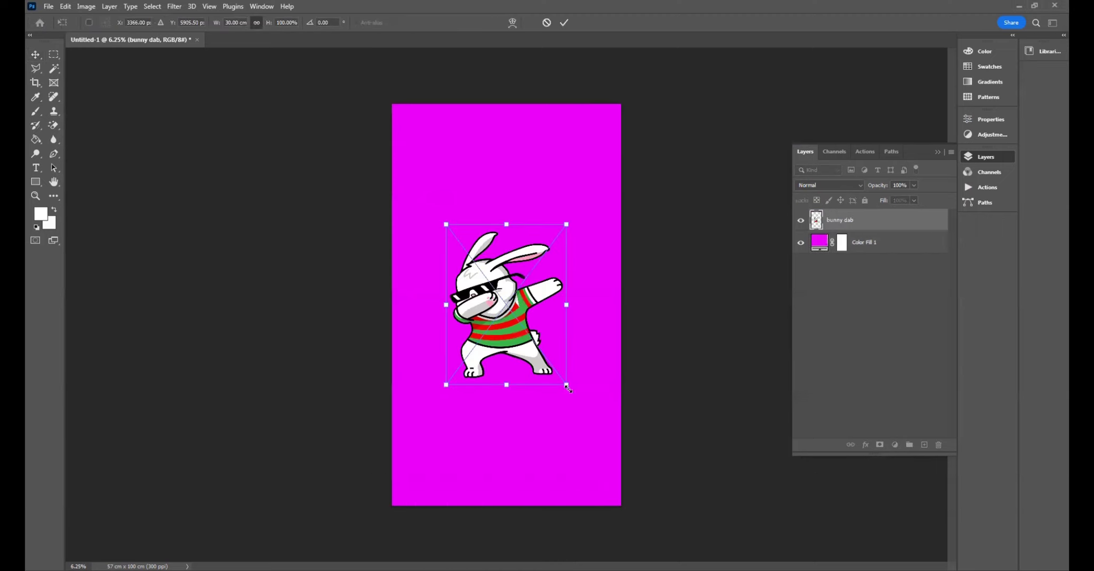
drag(565, 385, 563, 380)
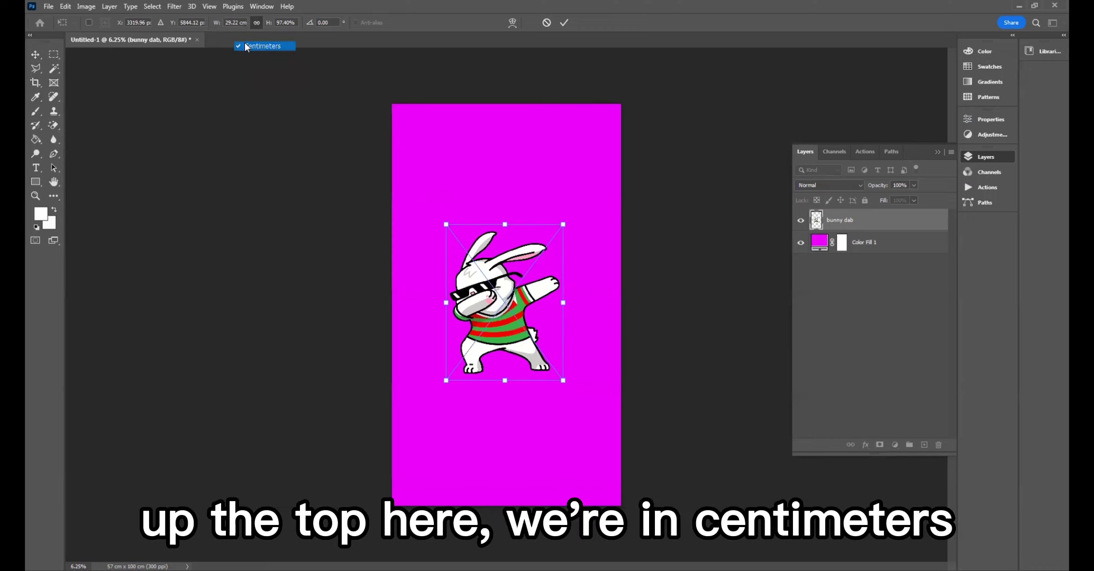
click(215, 26)
text(15)
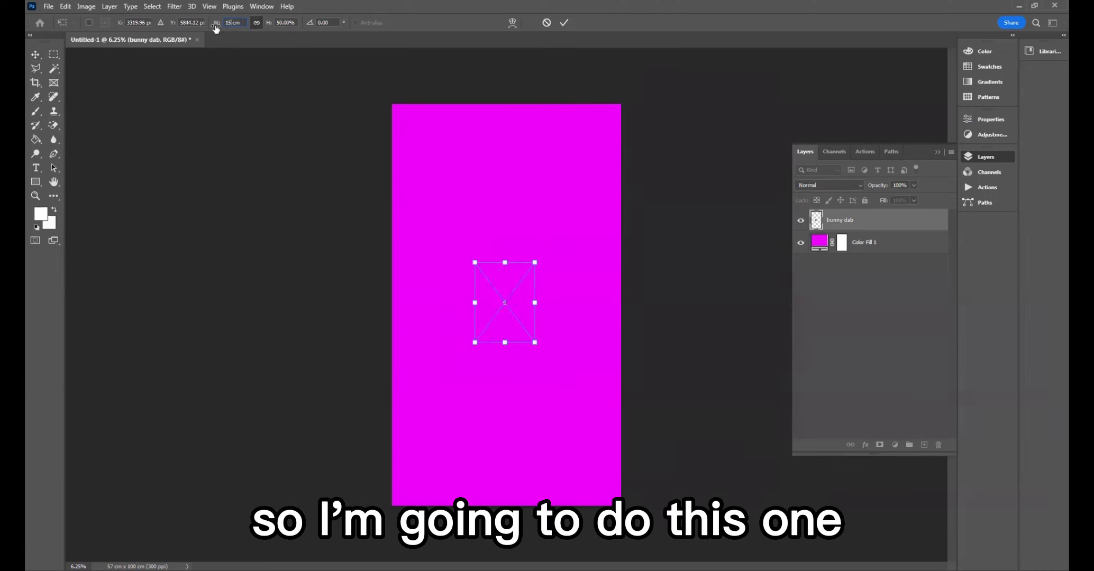
key(Return)
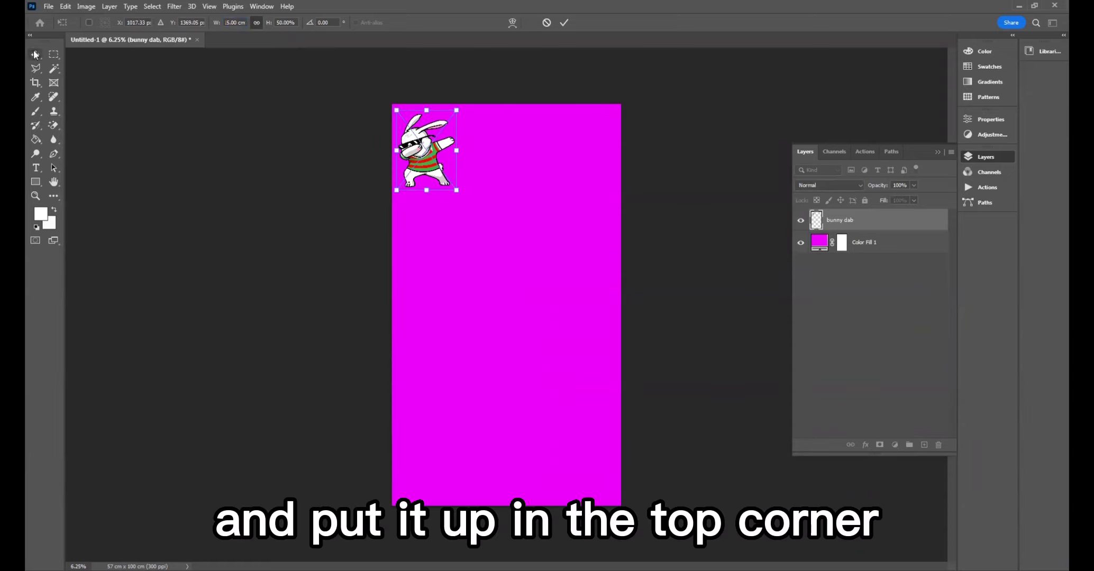
click(35, 55)
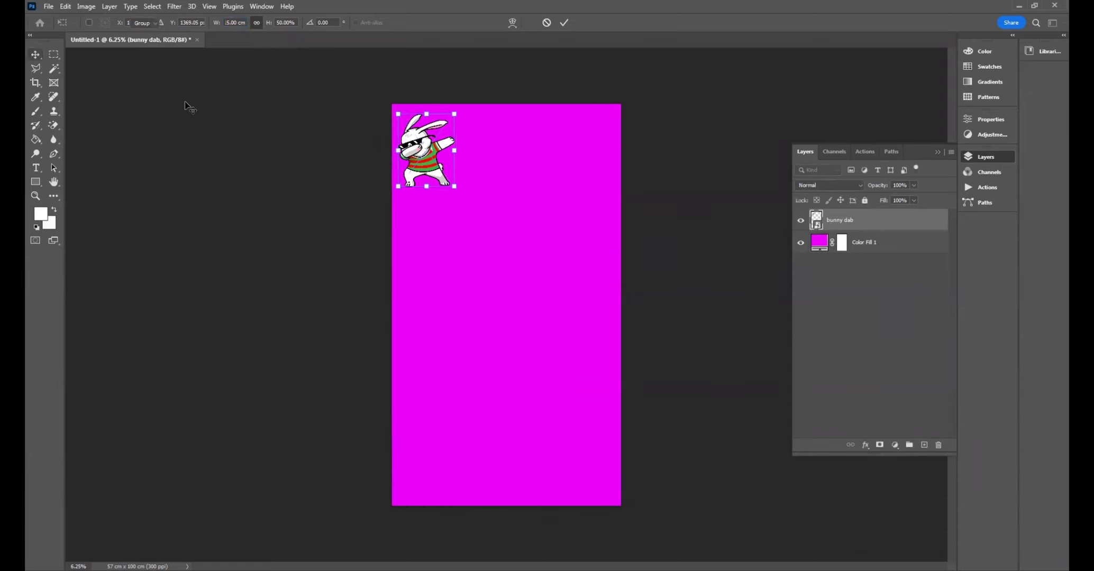
click(186, 101)
click(429, 132)
click(428, 144)
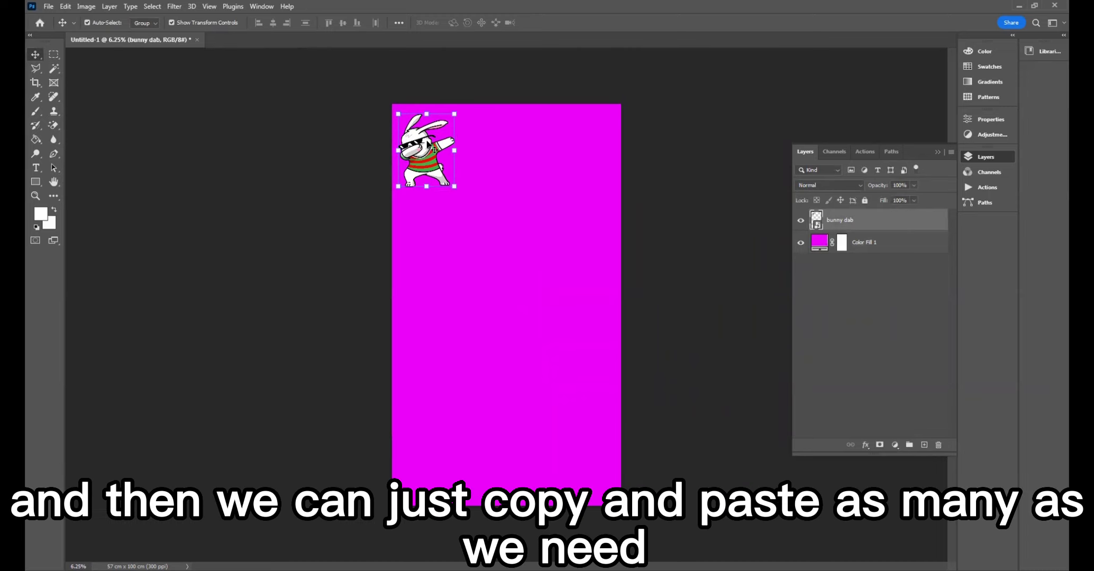
Duplicate the bunny twice and arrange the copies beside the original as a row of three
key(ctrl+c)
key(ctrl+v)
drag(501, 299, 486, 145)
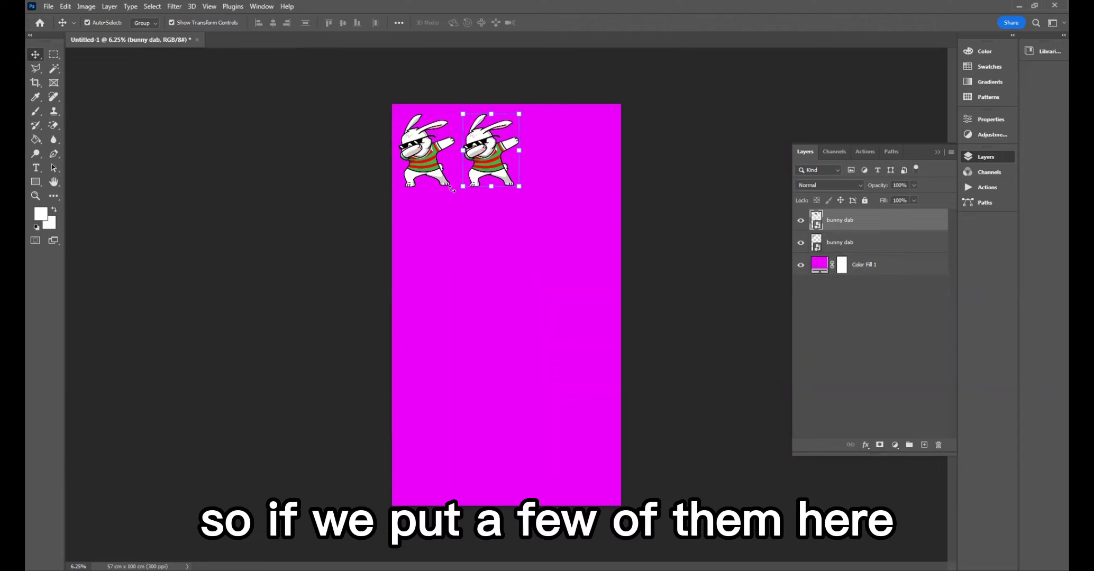
key(ctrl+v)
click(490, 236)
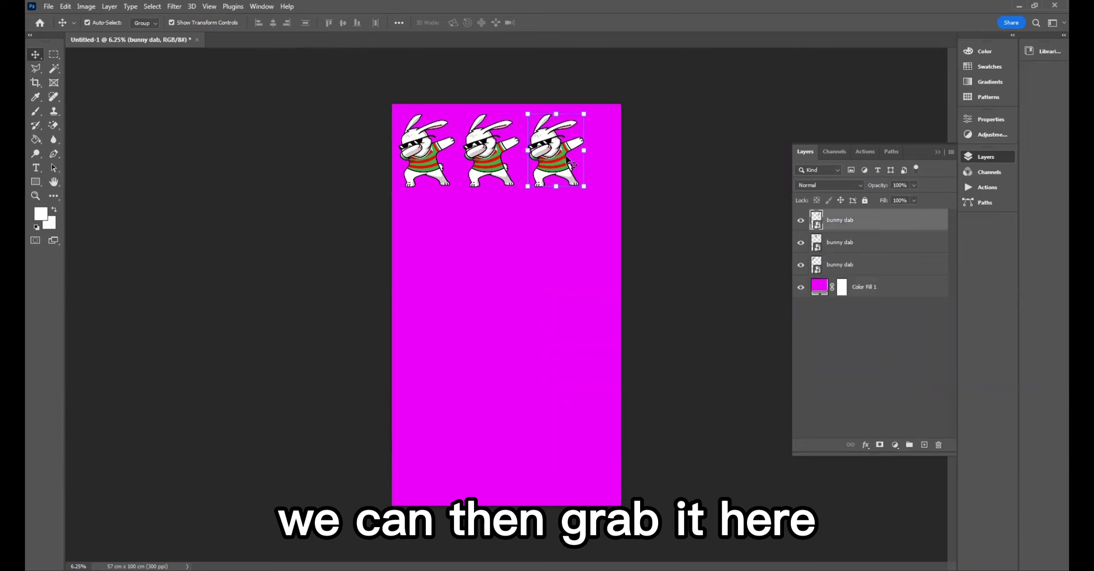
Select all three bunnies, then distribute them vertically and align their vertical centers
key(ctrl+alt+a)
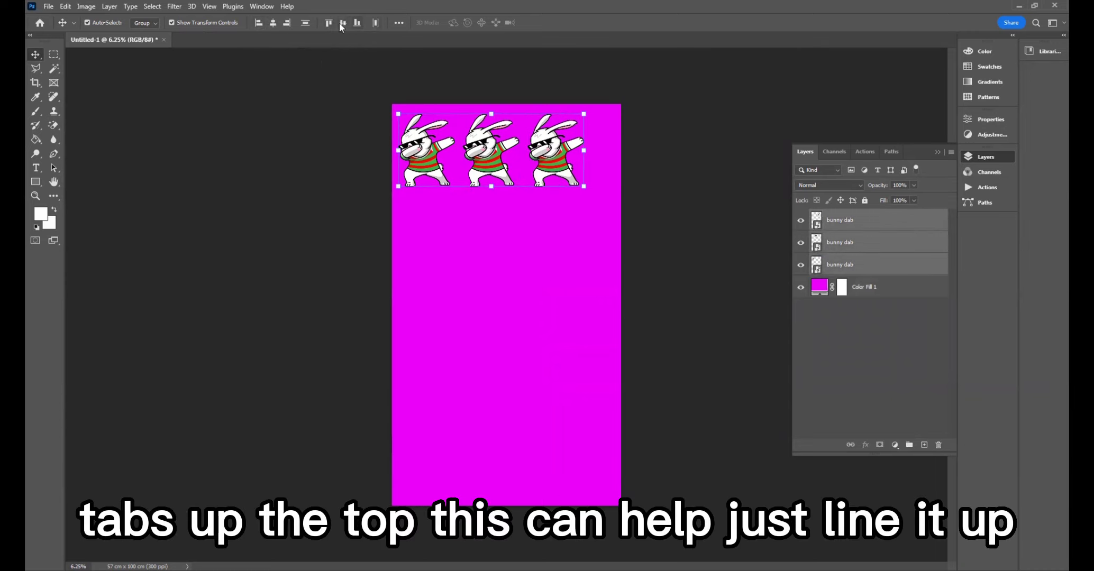
click(306, 27)
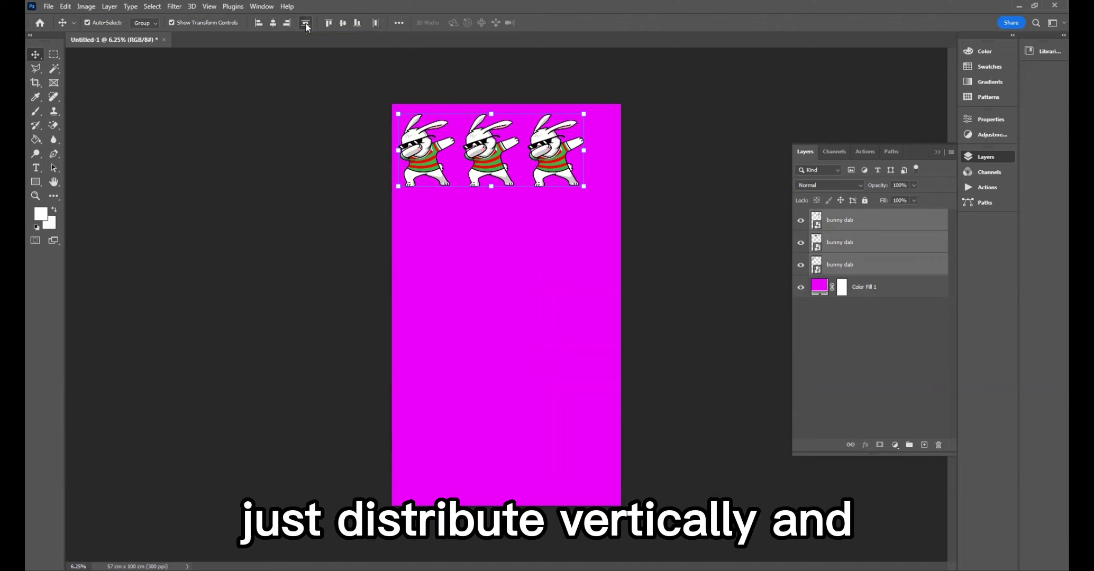
click(343, 23)
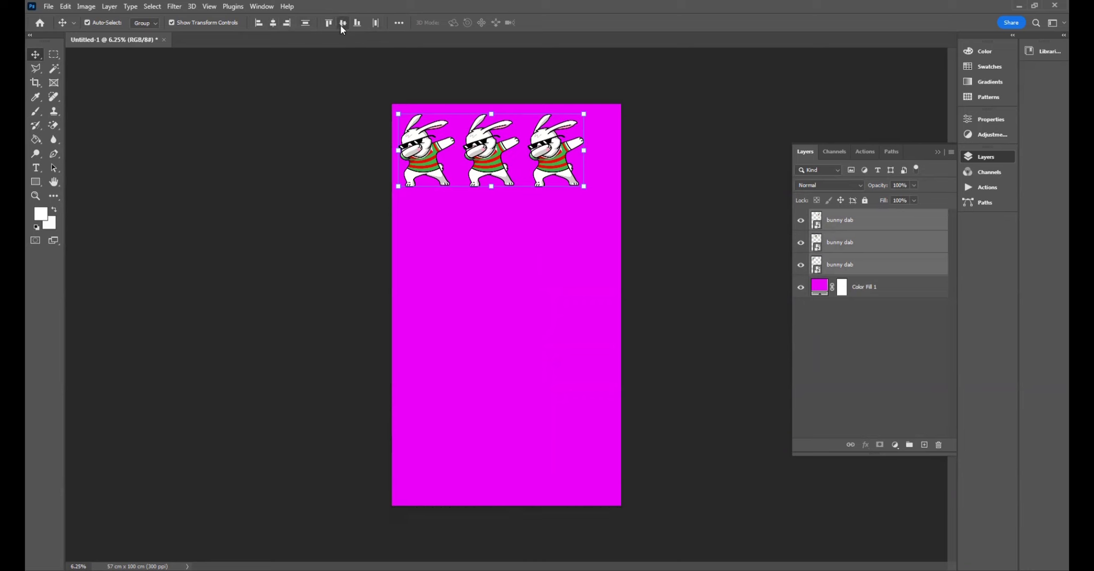
Shift the third bunny down out of line, reselect all three and align their vertical centers again
click(364, 134)
mouse_move(364, 133)
mouse_down()
mouse_move(368, 153)
mouse_move(549, 187)
mouse_move(351, 66)
mouse_up()
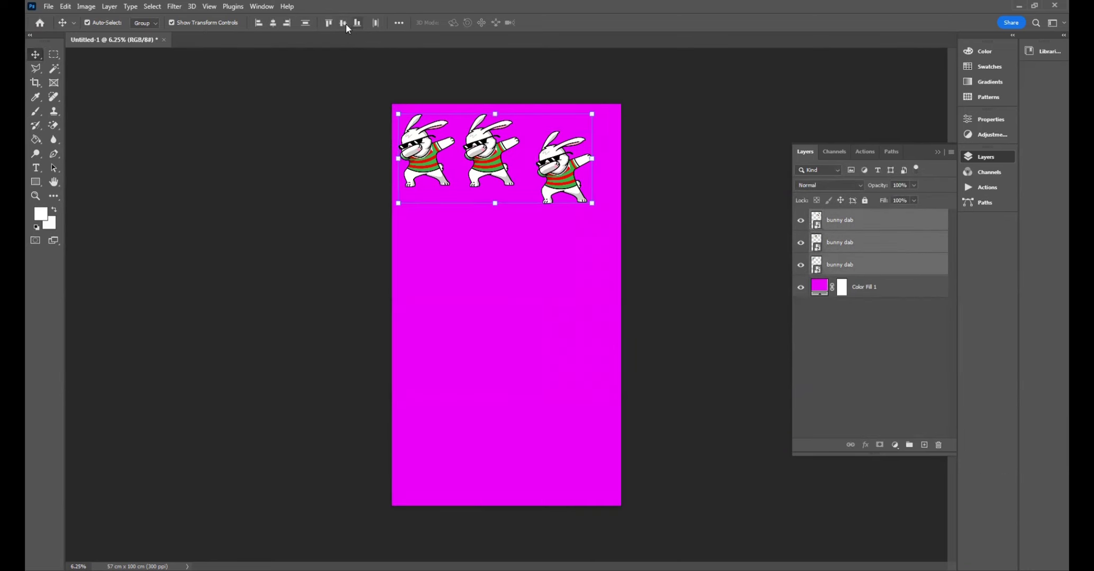
click(343, 23)
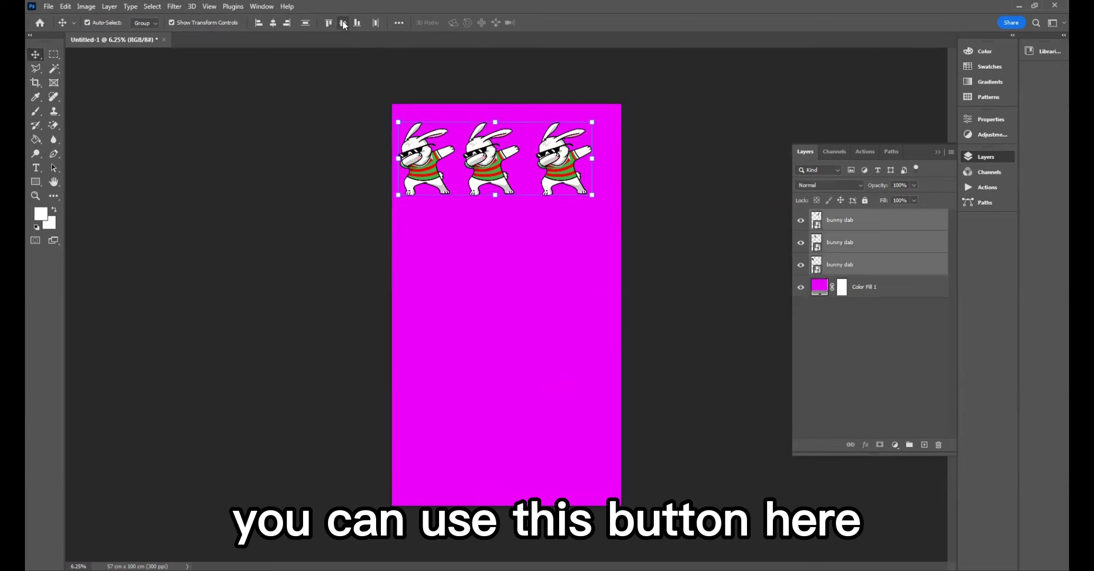
Nudge the aligned bunny row up close to the canvas's upper edge and deselect it
key(shift+Up)
key(shift+Up)
key(shift+Up)
key(shift+Up)
key(shift+Up)
key(shift+Up)
key(shift+Up)
key(shift+Up)
key(shift+Up)
key(shift+Up)
key(shift+Up)
key(shift+Up)
key(shift+Up)
key(shift+Up)
key(shift+Up)
key(shift+Up)
key(shift+Up)
key(shift+Up)
key(shift+Up)
key(shift+Up)
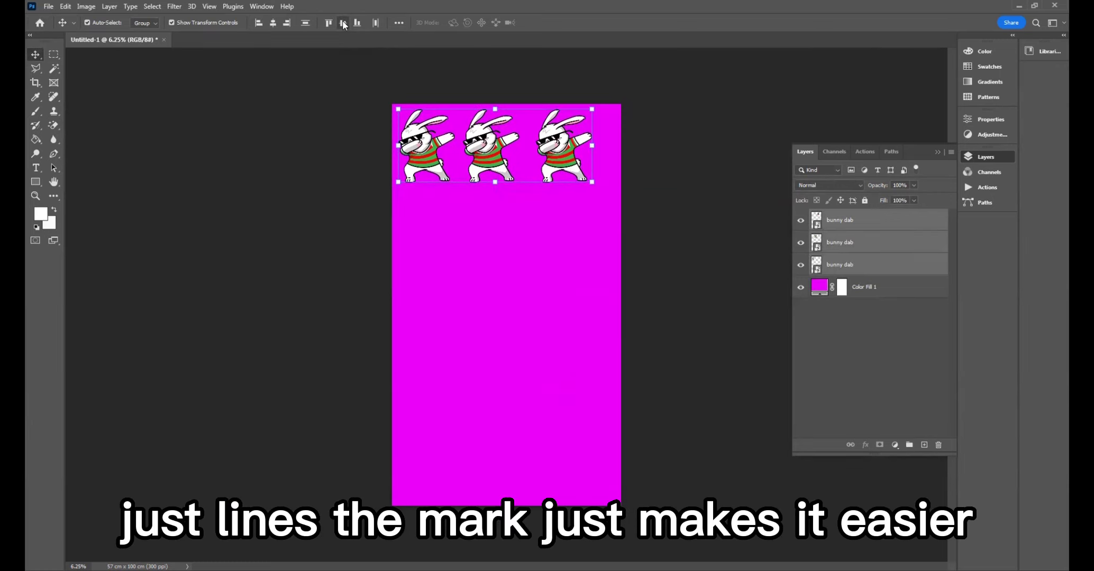
click(361, 106)
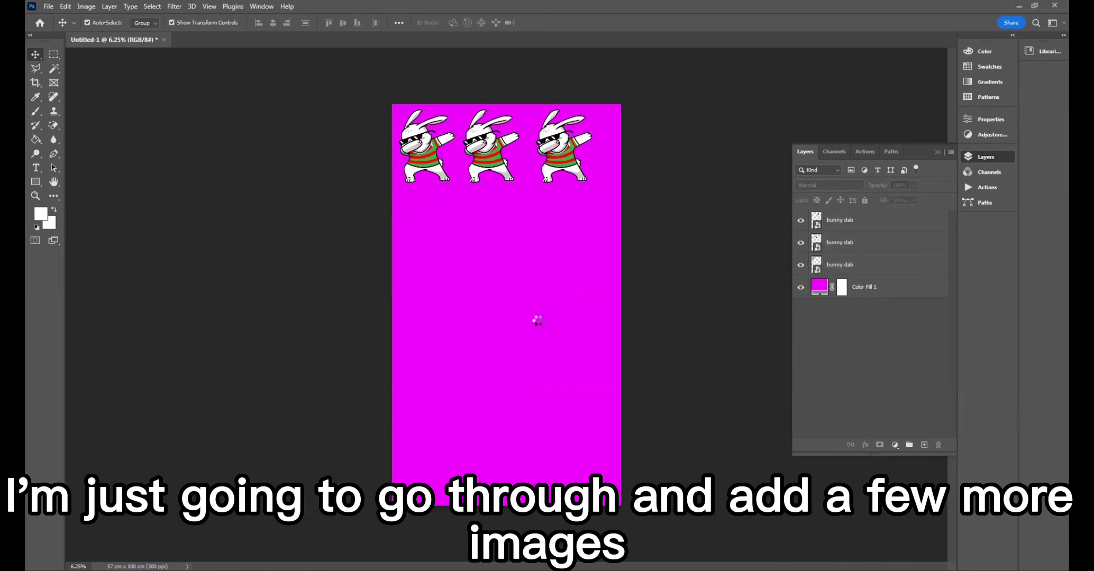
Place the day of the dead dog design, scale it down and position it below the first bunny
drag(534, 316, 537, 320)
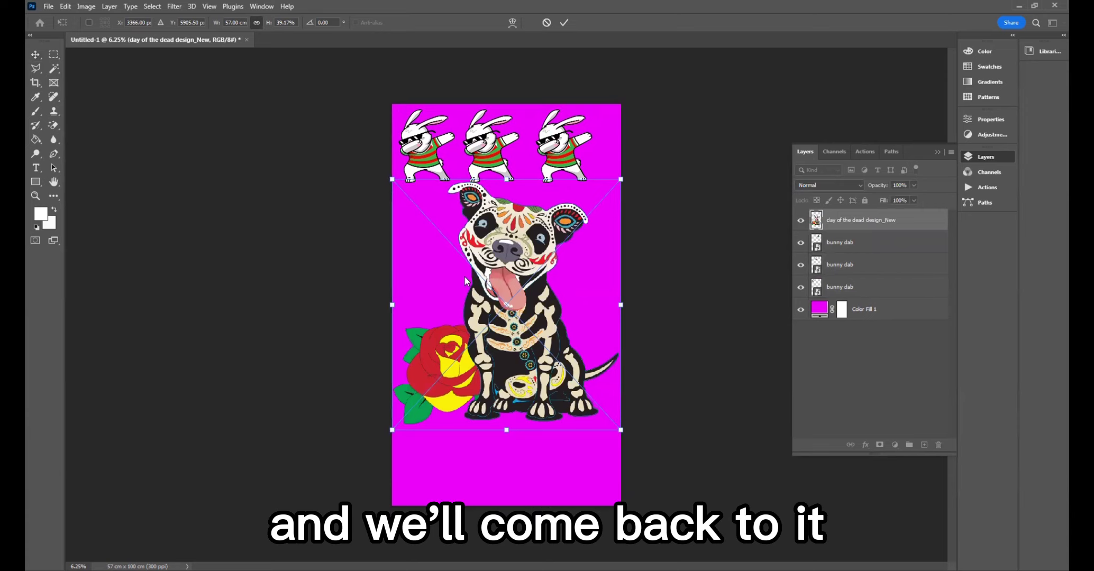
drag(621, 434, 470, 266)
drag(426, 200, 434, 212)
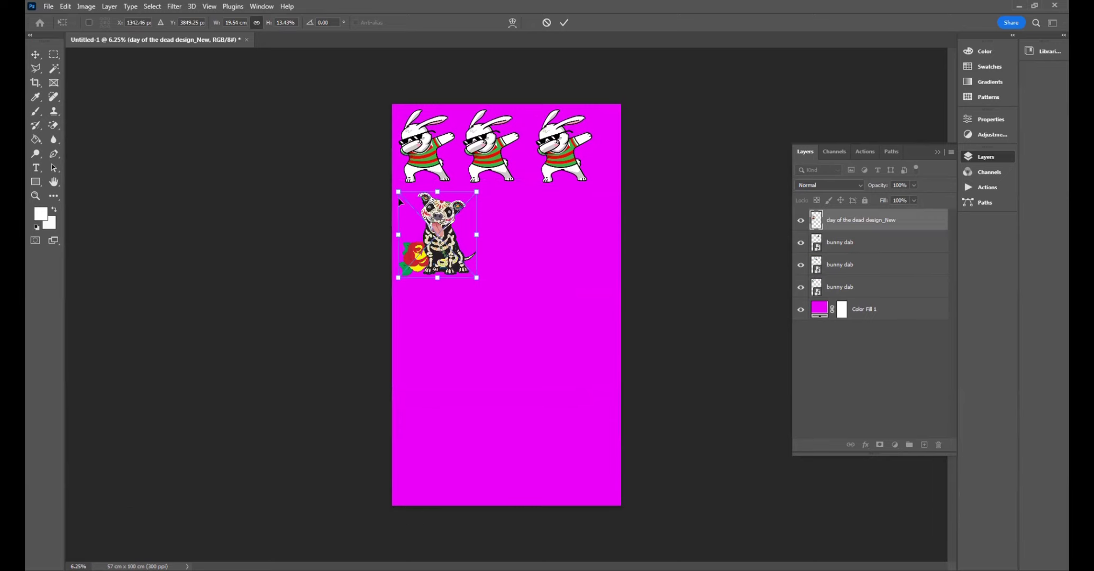
key(Return)
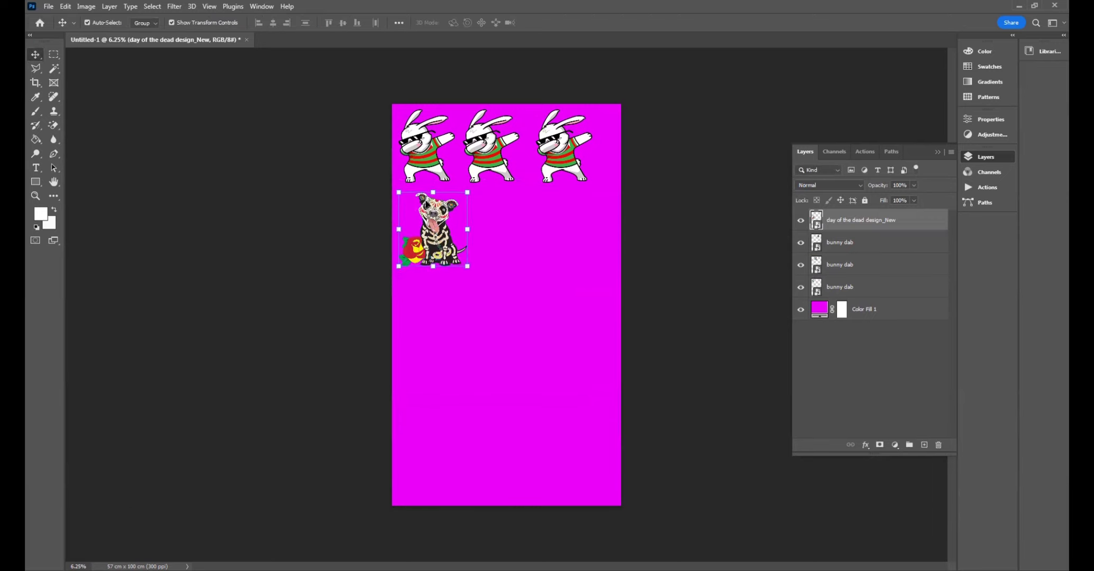
Duplicate the dog design and arrange the copies in two rows of three below the bunnies
key(ctrl+j)
drag(516, 312, 579, 225)
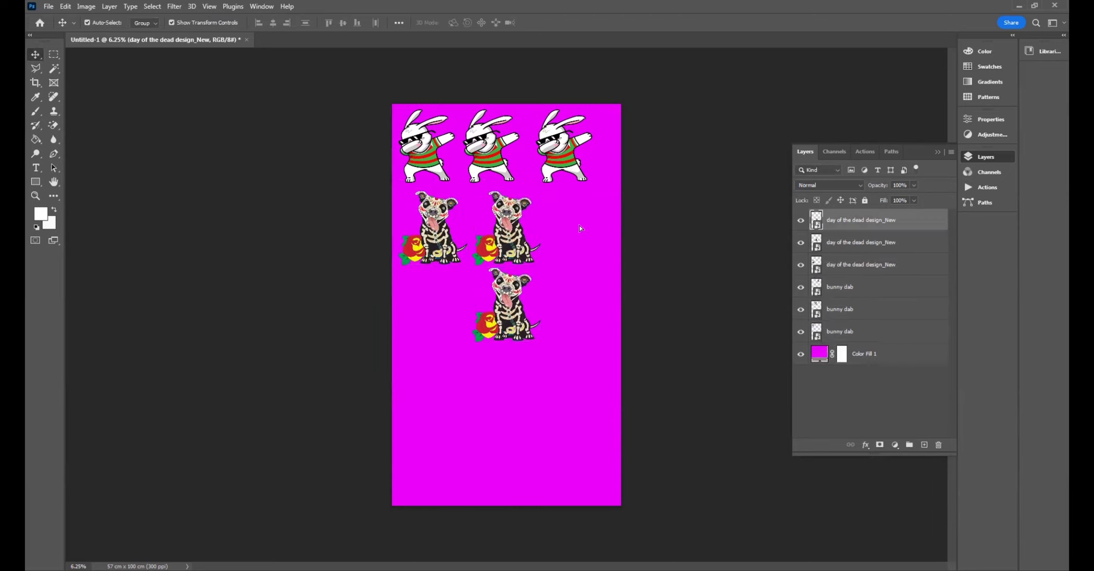
drag(426, 244, 427, 327)
drag(505, 330, 581, 333)
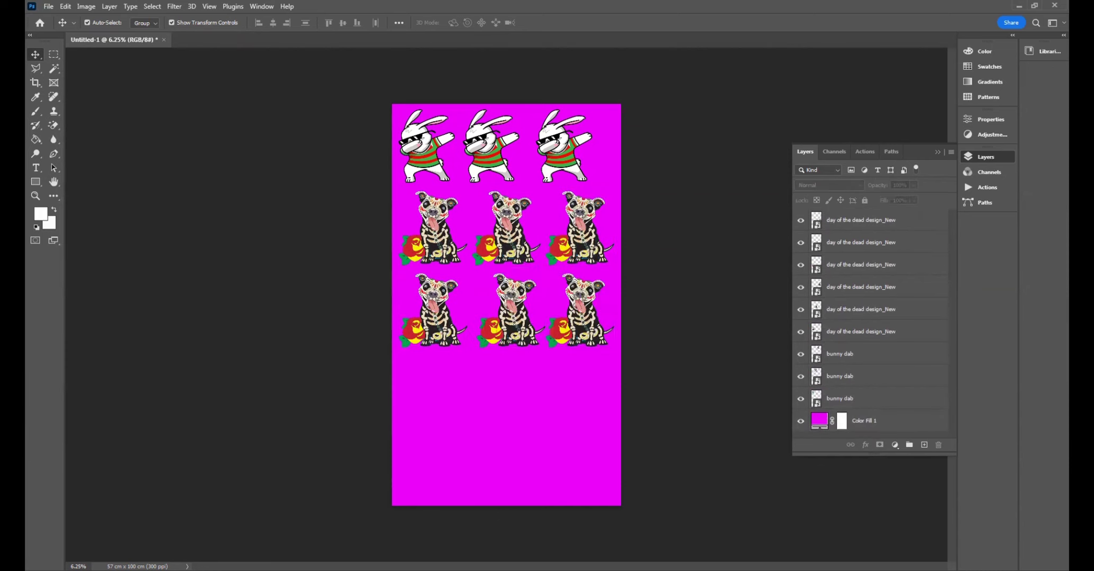
Add the kangaroo flag logo at a width of 11 cm and lay out five copies in a row below the dogs
key(ctrl+v)
drag(506, 312, 651, 396)
text(11)
key(Return)
key(ctrl+plus)
key(Return)
click(552, 397)
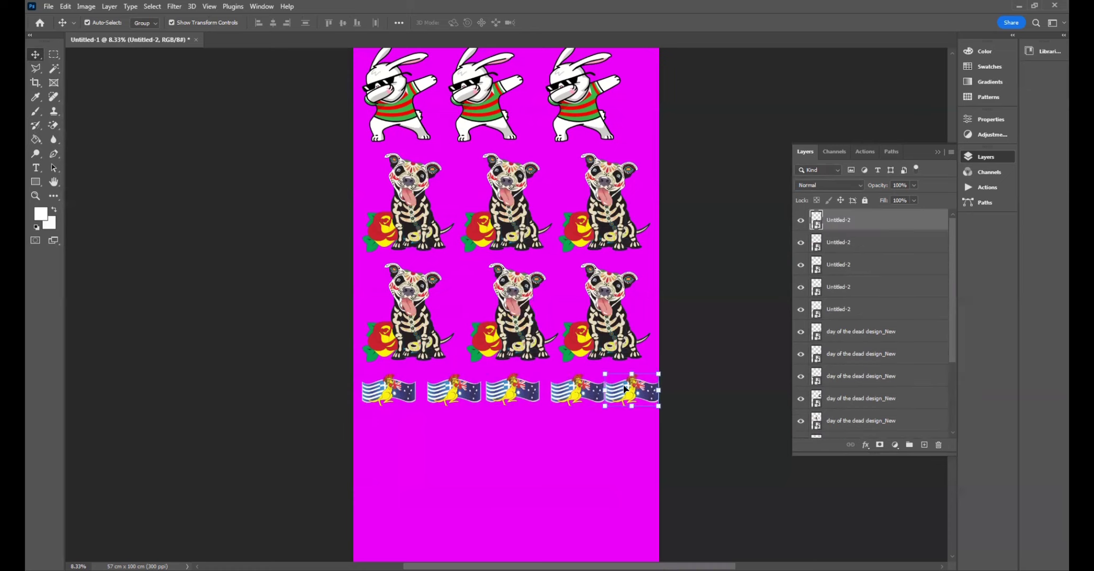
Nudge the first flag logo left, closer to the canvas's left edge
click(392, 388)
key(shift+Left)
key(shift+Left)
key(shift+Left)
key(shift+Left)
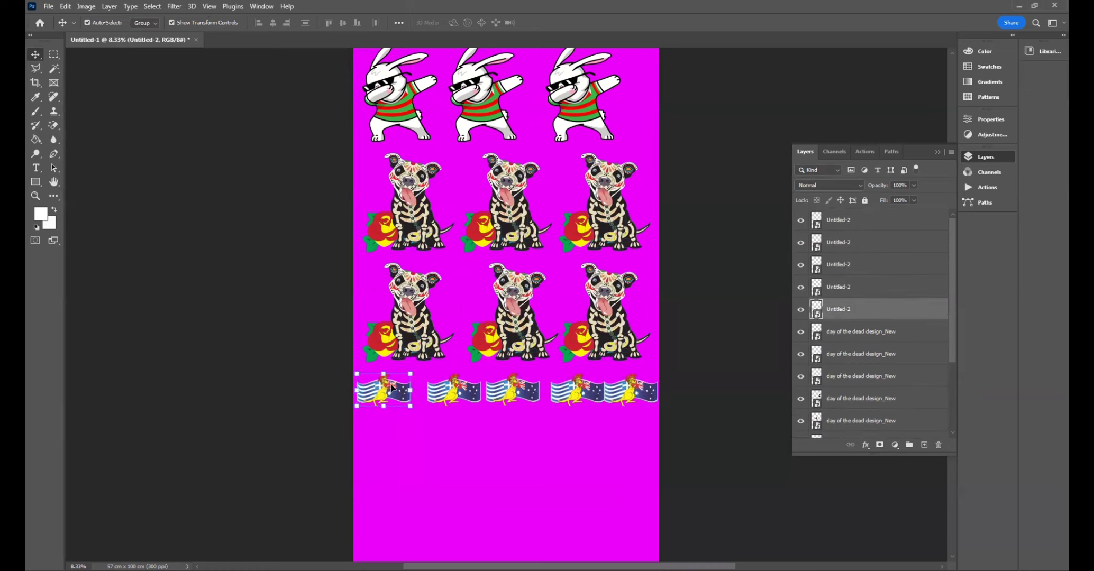
Select all five flag logos, line them up vertically and distribute them evenly across the row, then deselect them
click(652, 403)
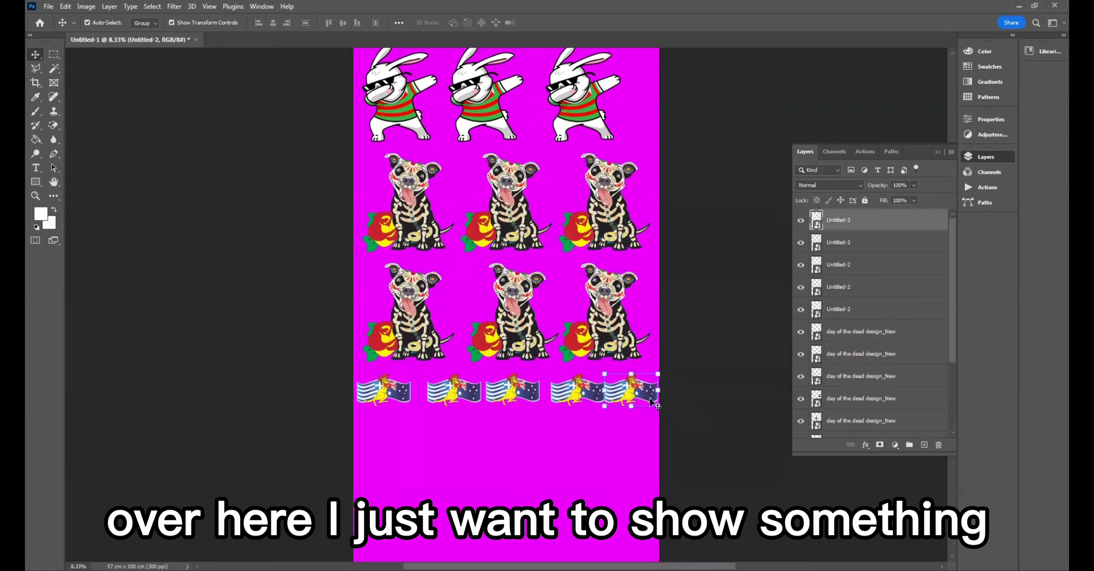
shift+click(575, 396)
shift+click(509, 397)
shift+click(476, 393)
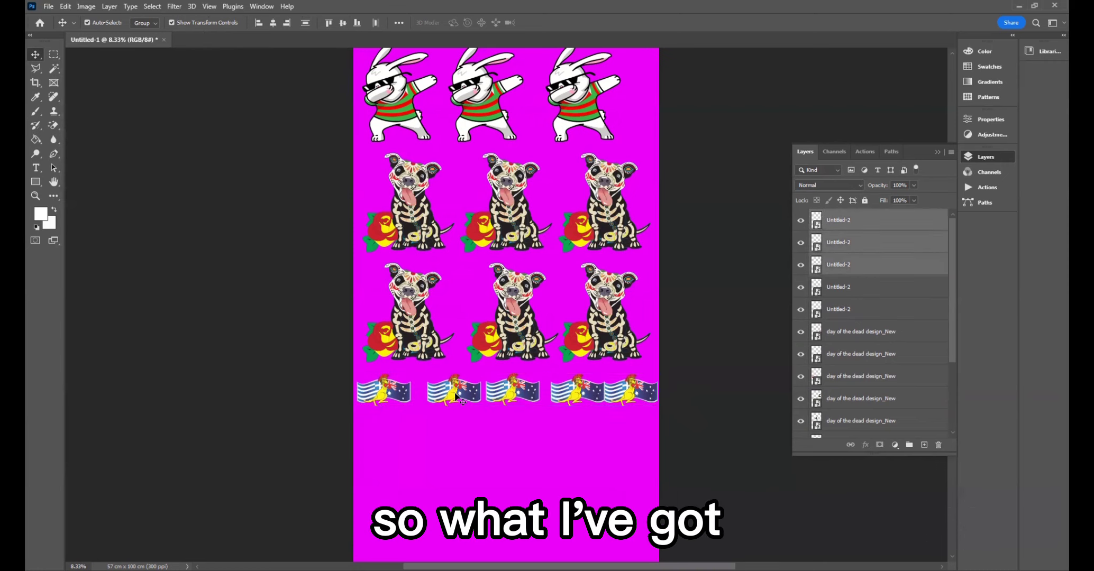
shift+click(373, 393)
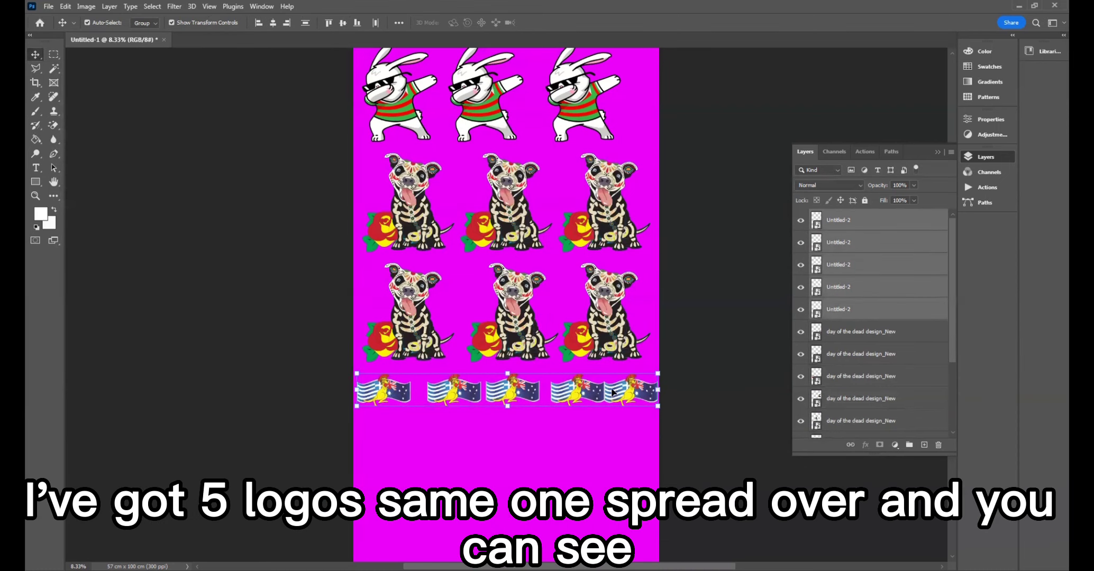
key(ctrl+plus)
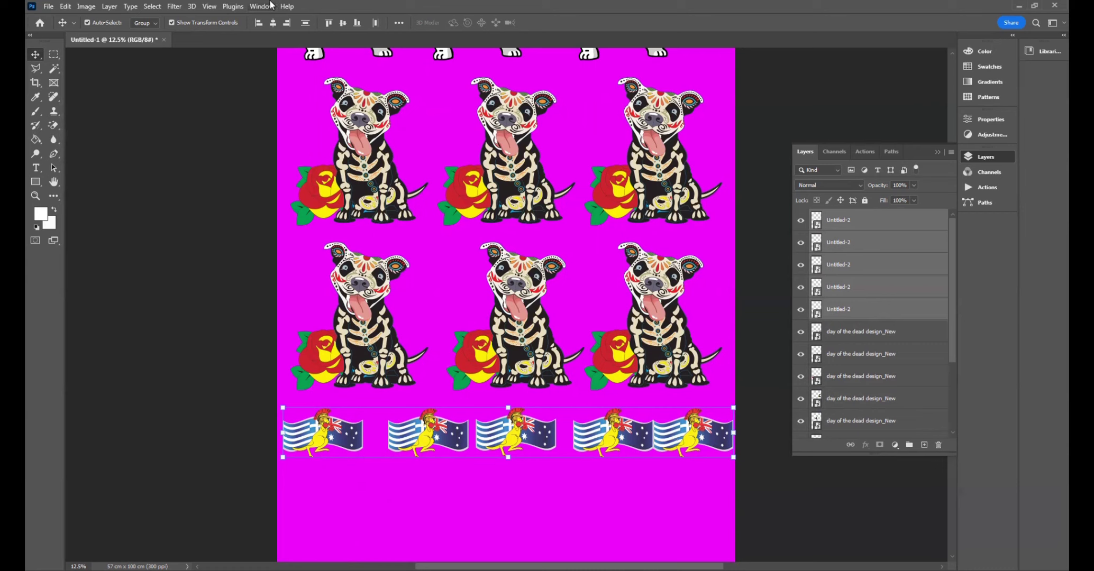
click(306, 22)
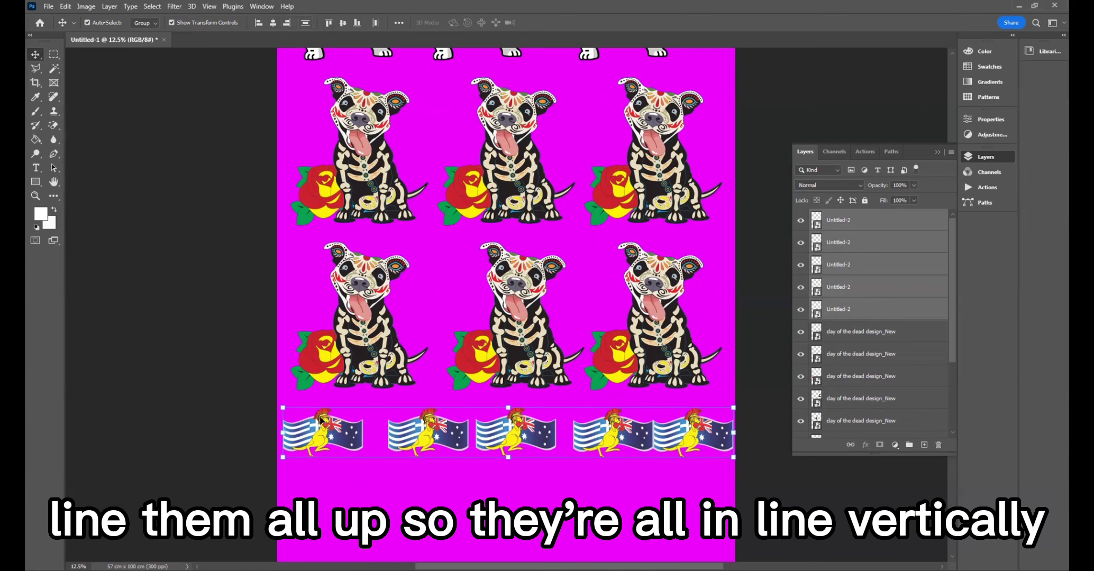
click(376, 24)
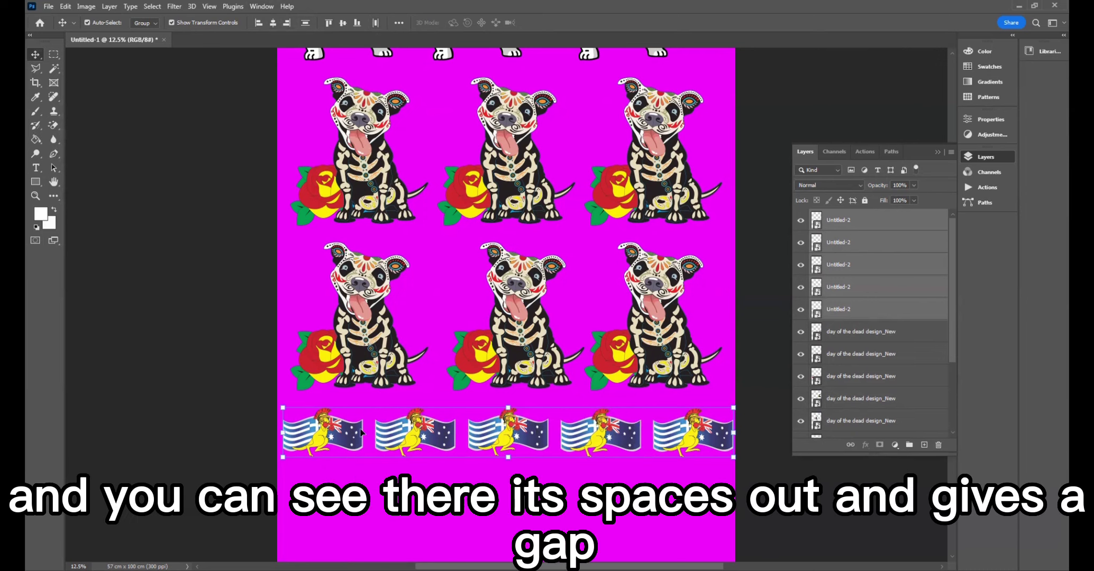
click(230, 322)
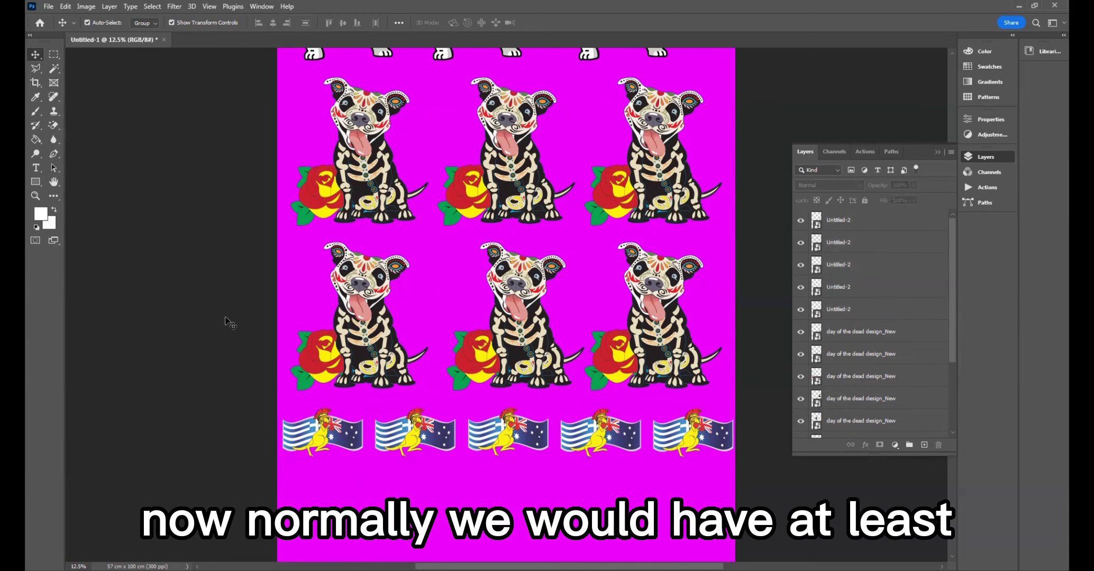
scroll(230, 323, down, 3)
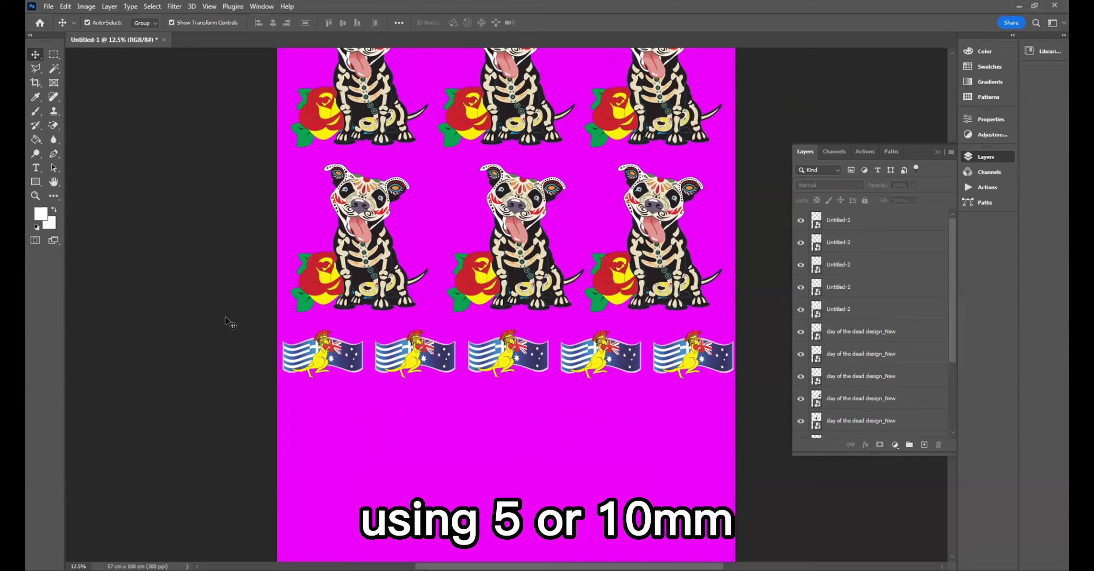
Place the seattle_supersonics_logo design below the first kangaroo flag and resize it to fit the start of a new row
scroll(226, 318, down, 4)
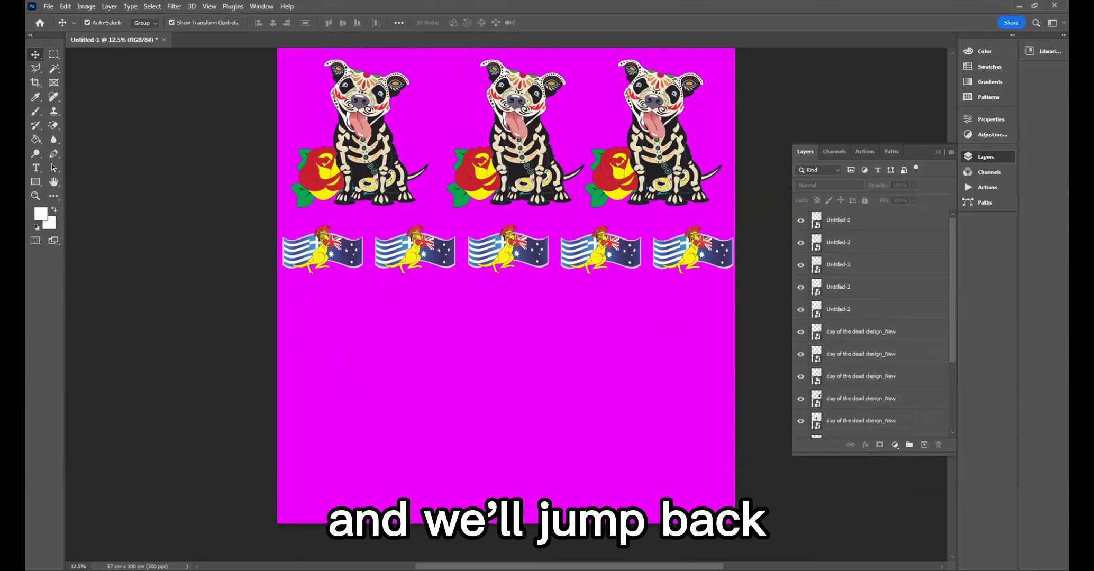
drag(26, 304, 521, 302)
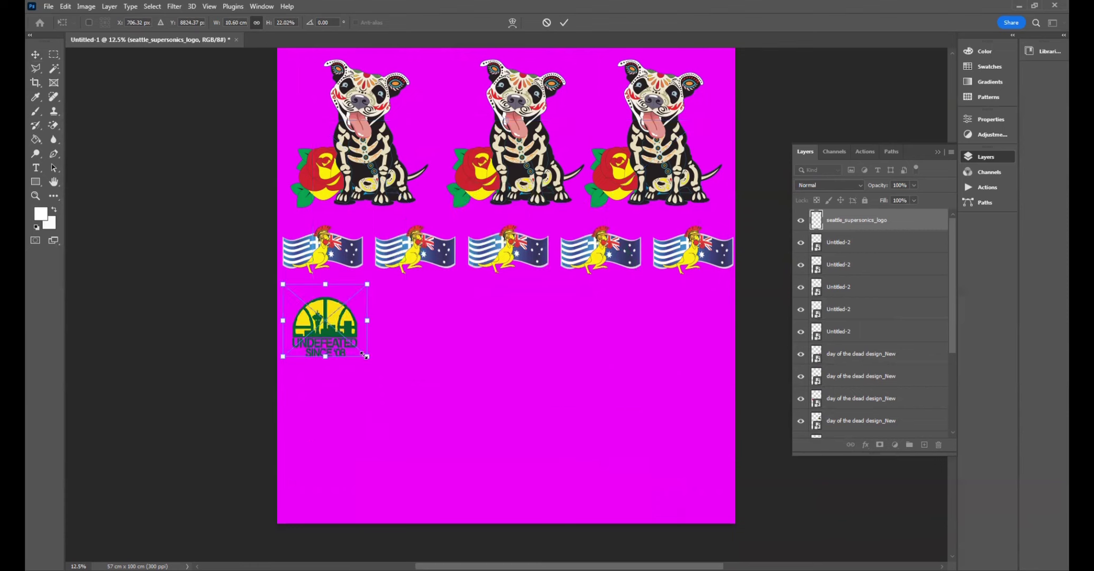
mouse_move(333, 320)
mouse_down()
mouse_move(326, 304)
mouse_move(343, 307)
mouse_up()
key(Return)
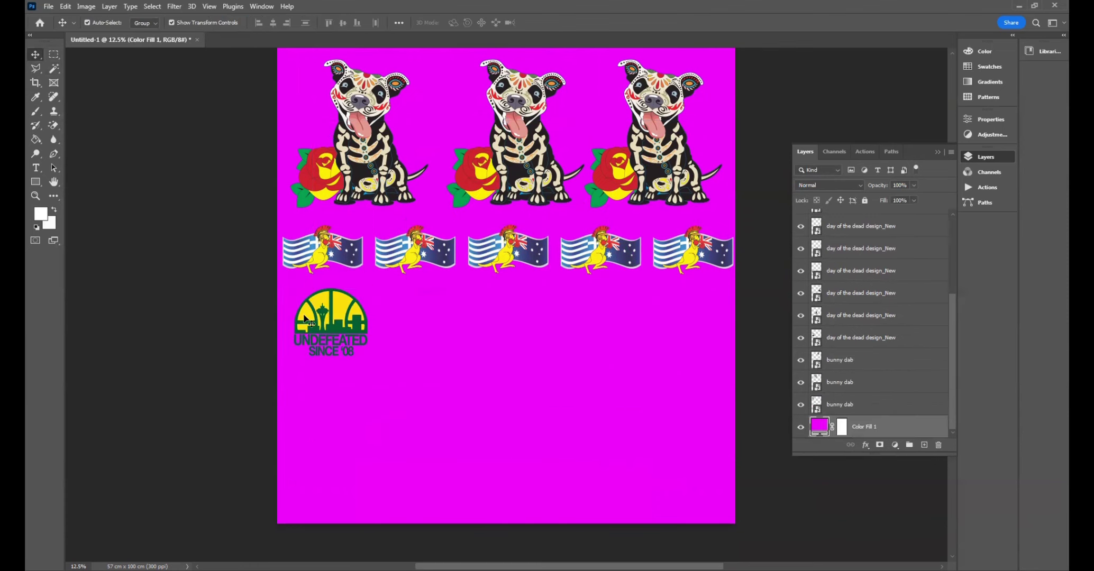
Duplicate the Supersonics logo into a row of five and distribute the copies evenly across the sheet
click(342, 309)
key(ctrl+v)
key(ctrl+v)
drag(493, 288, 693, 325)
key(ctrl+v)
key(ctrl+v)
shift+click(856, 309)
click(376, 23)
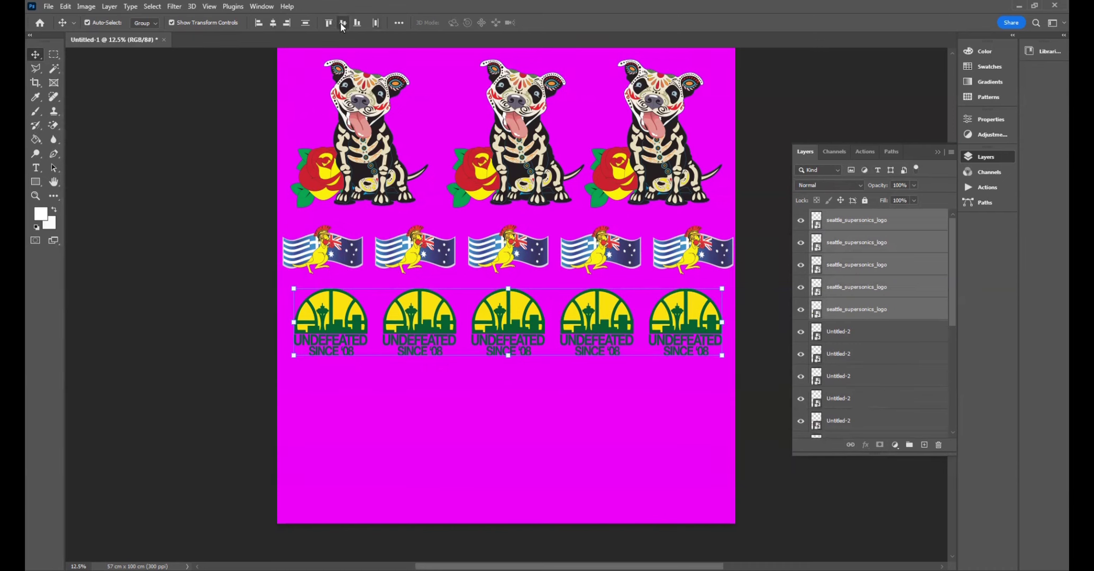
Add the Shirt Front Gamble logo below the Supersonics row and duplicate it into two rows of two
key(ctrl+v)
drag(467, 291, 362, 395)
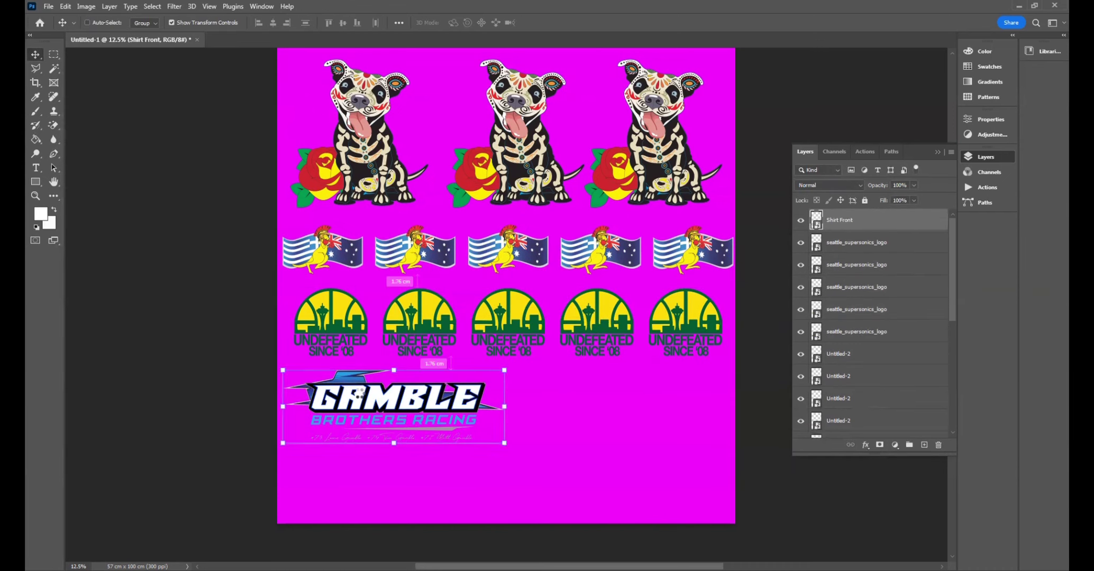
key(ctrl+v)
drag(495, 276, 609, 398)
scroll(609, 397, down, 3)
drag(209, 341, 598, 354)
key(ctrl+c)
key(ctrl+v)
drag(594, 255, 595, 419)
click(219, 304)
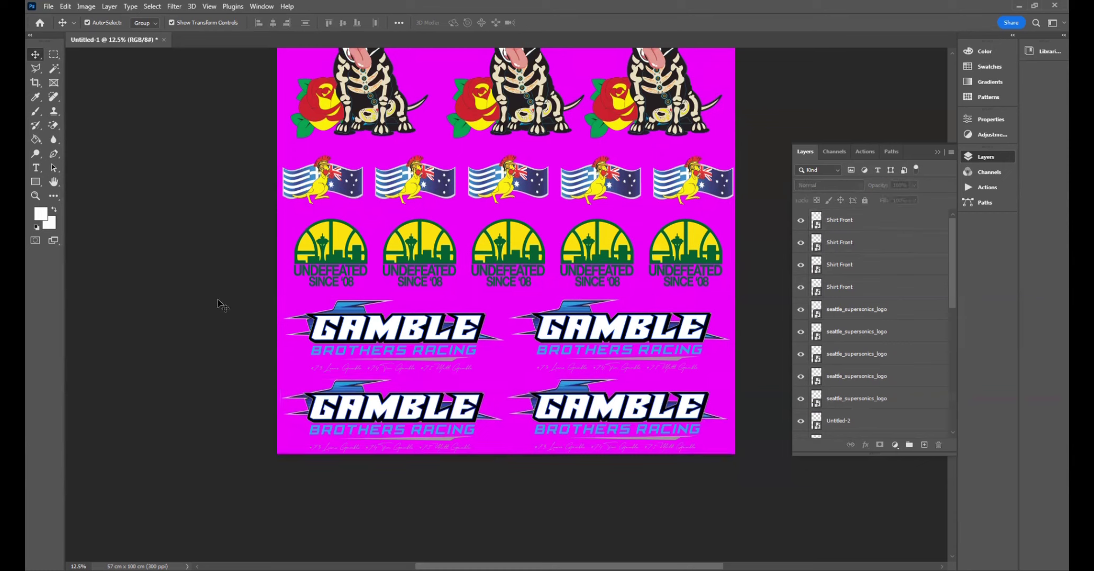
Extend the canvas downward with the Crop tool to a height of about 139 cm
click(38, 83)
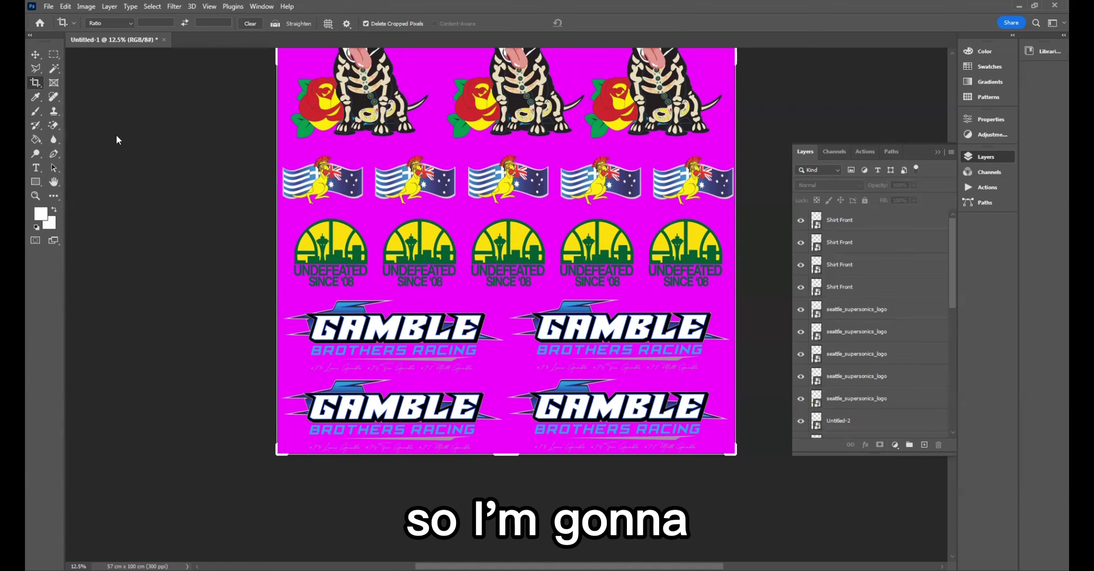
click(34, 81)
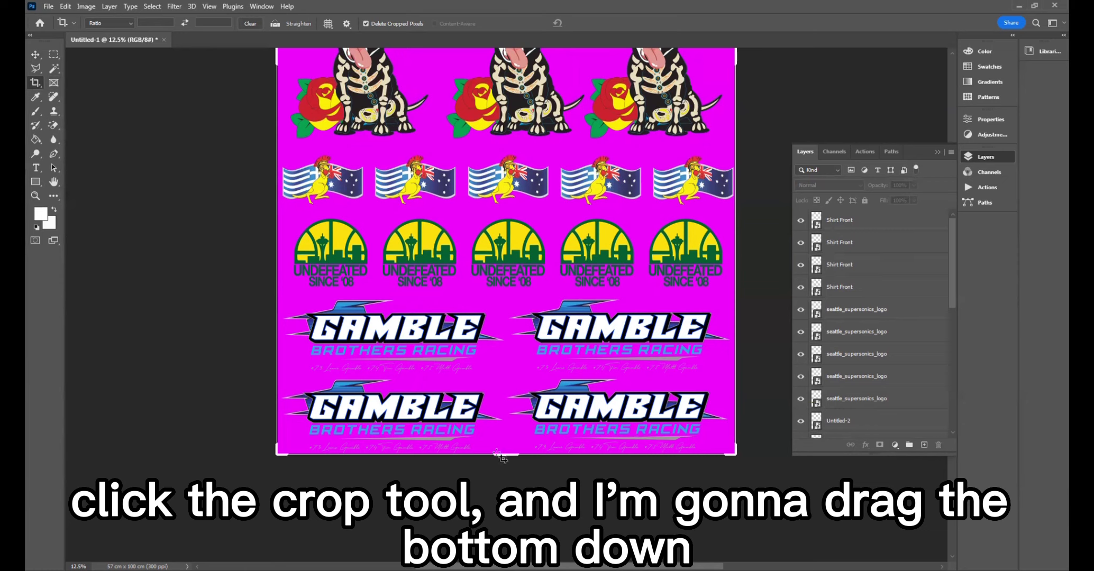
drag(502, 456, 502, 459)
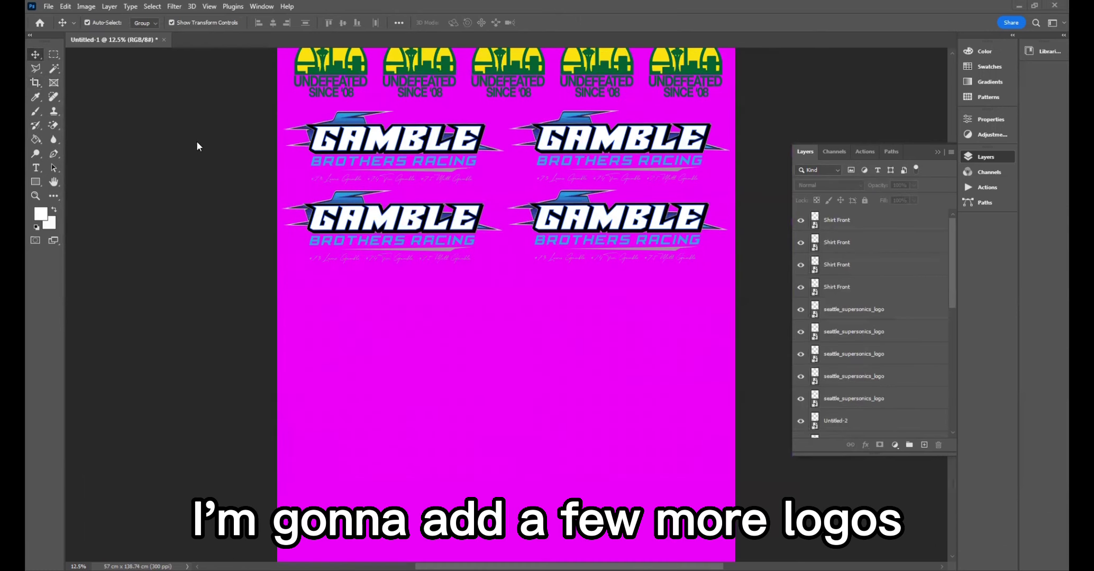
Duplicate the four Gamble logos into two more rows below and nudge the copies right to fit the columns
click(638, 238)
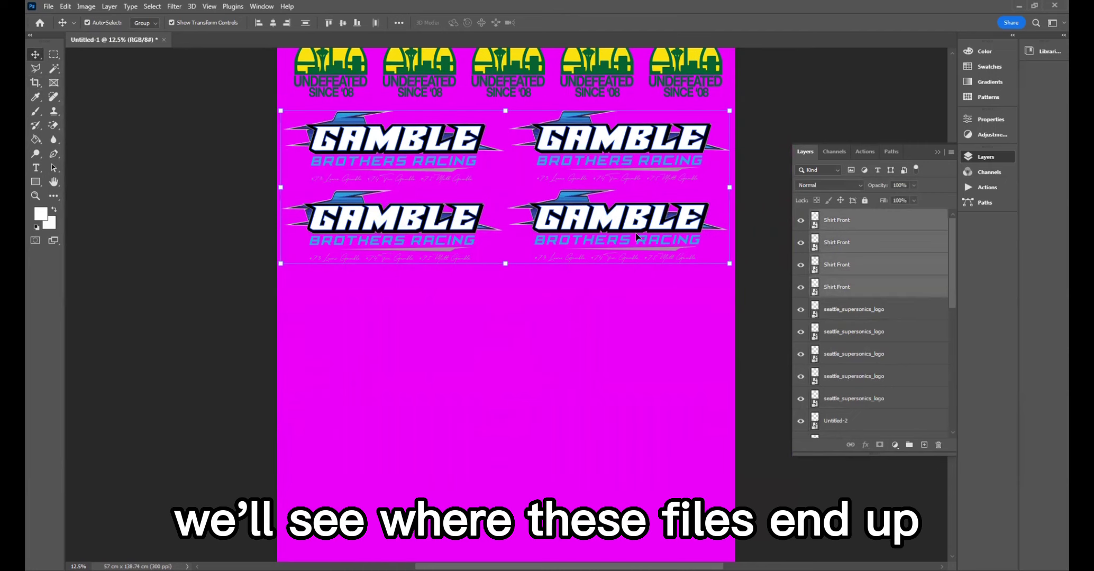
drag(638, 238, 638, 355)
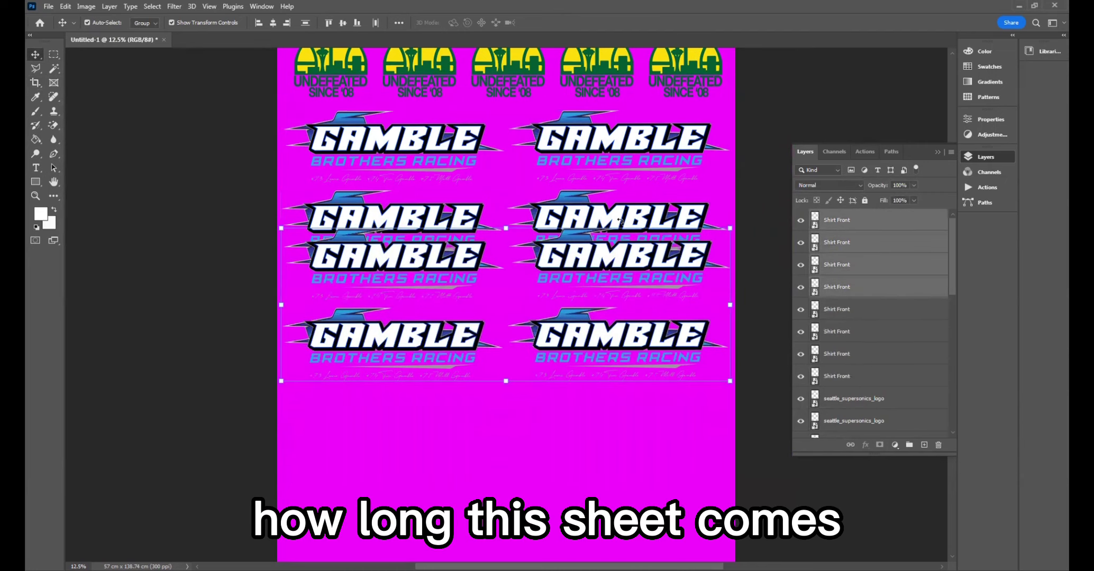
drag(594, 259, 588, 317)
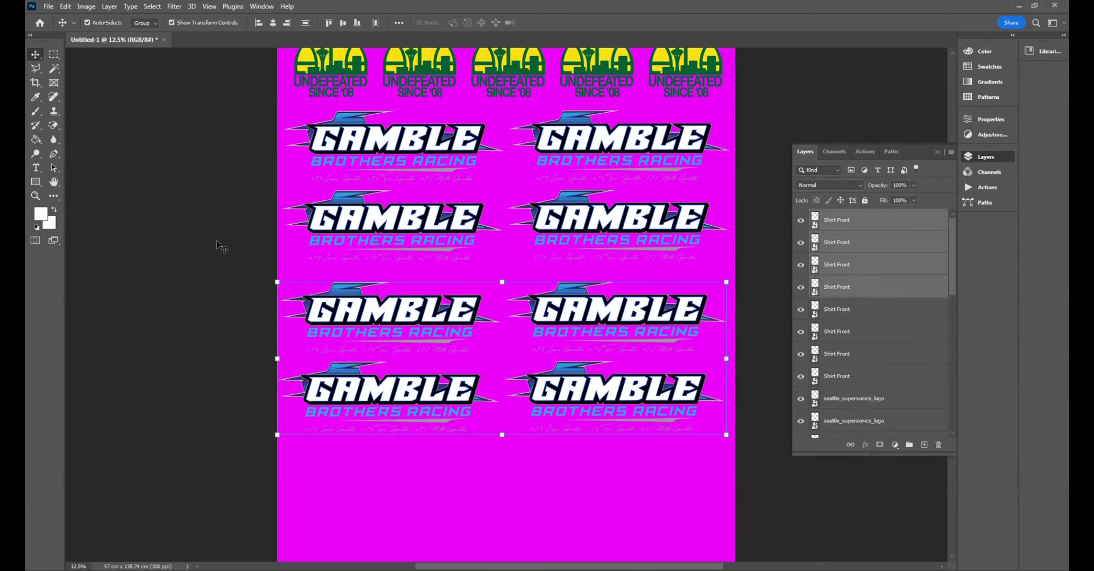
key(shift+Right)
key(shift+Right)
key(shift+Right)
key(shift+Right)
key(shift+Right)
key(shift+Right)
key(shift+Right)
key(shift+Right)
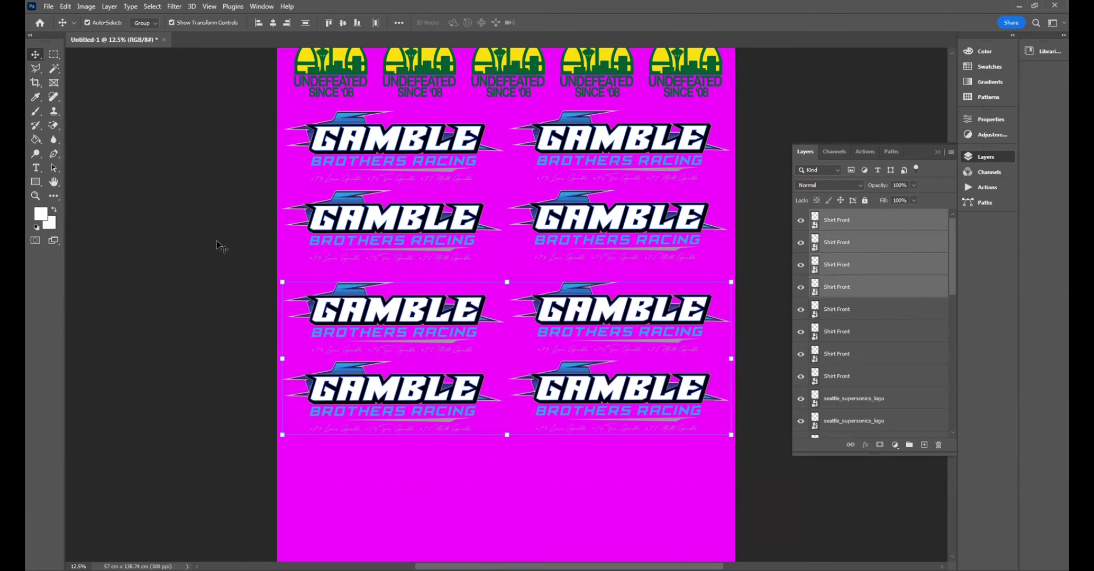
Align the Gamble logos in each of the two columns on their horizontal centres
click(221, 247)
drag(256, 149, 455, 392)
click(273, 22)
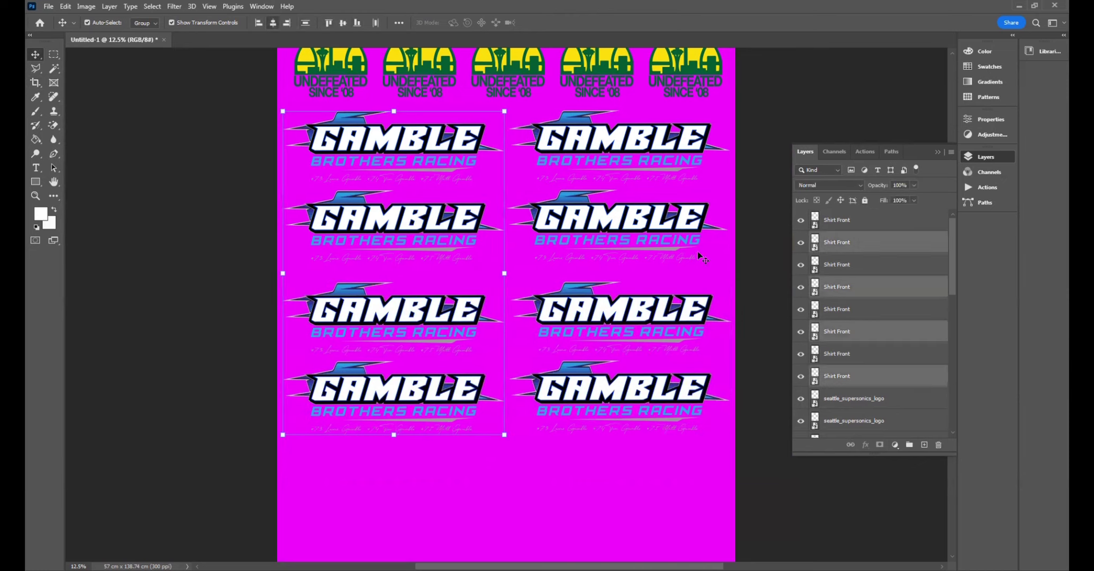
drag(758, 415, 581, 148)
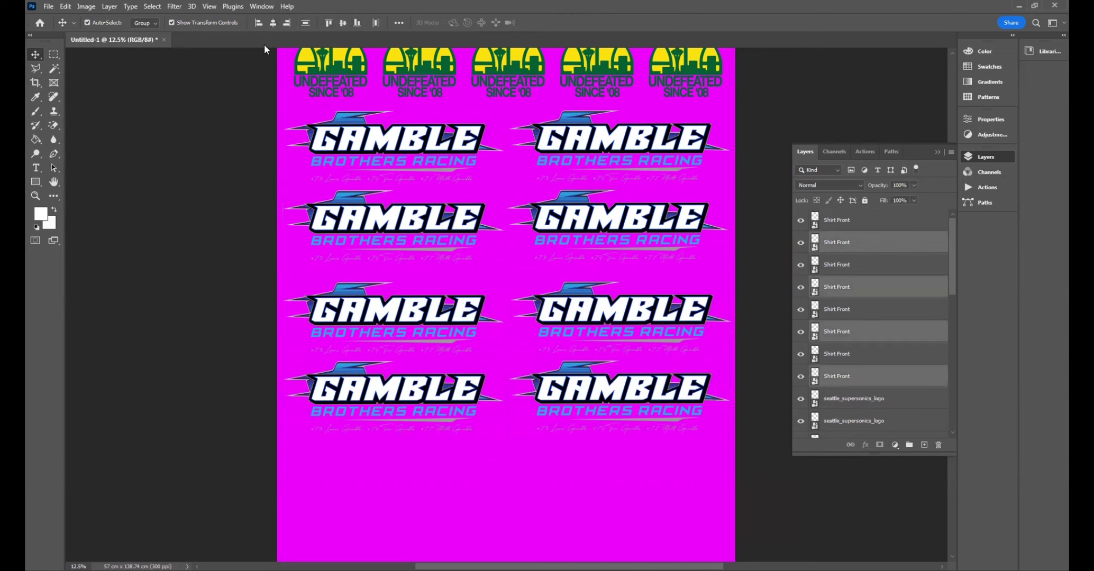
click(273, 22)
Extend the canvas downward to a height of about 156 cm, undoing any accidental crop rotation
scroll(249, 269, down, 2)
key(c)
drag(499, 498, 499, 559)
drag(253, 136, 230, 214)
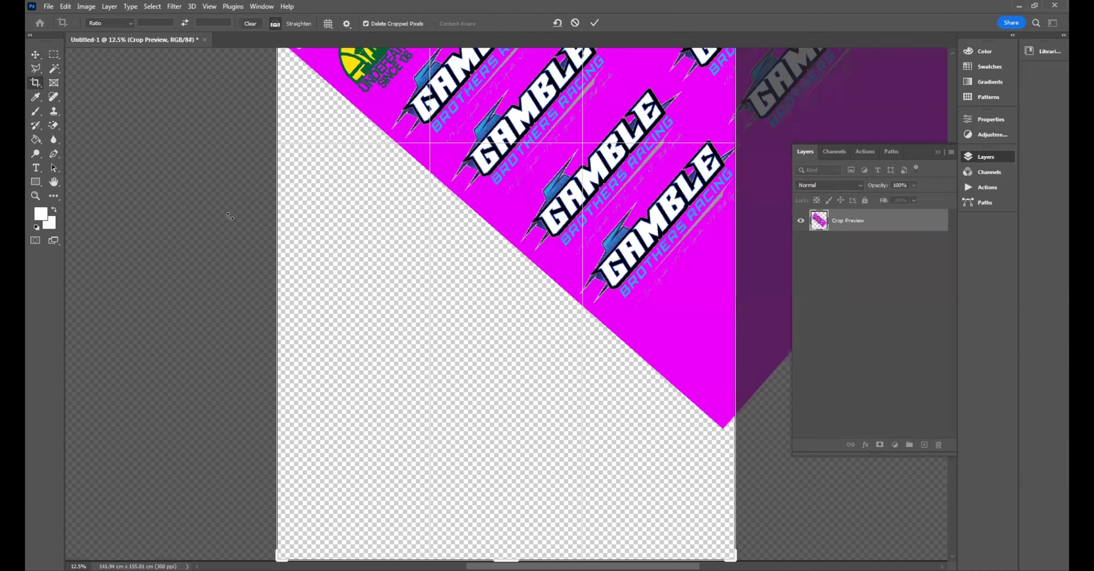
key(ctrl+z)
click(35, 54)
scroll(252, 209, up, 3)
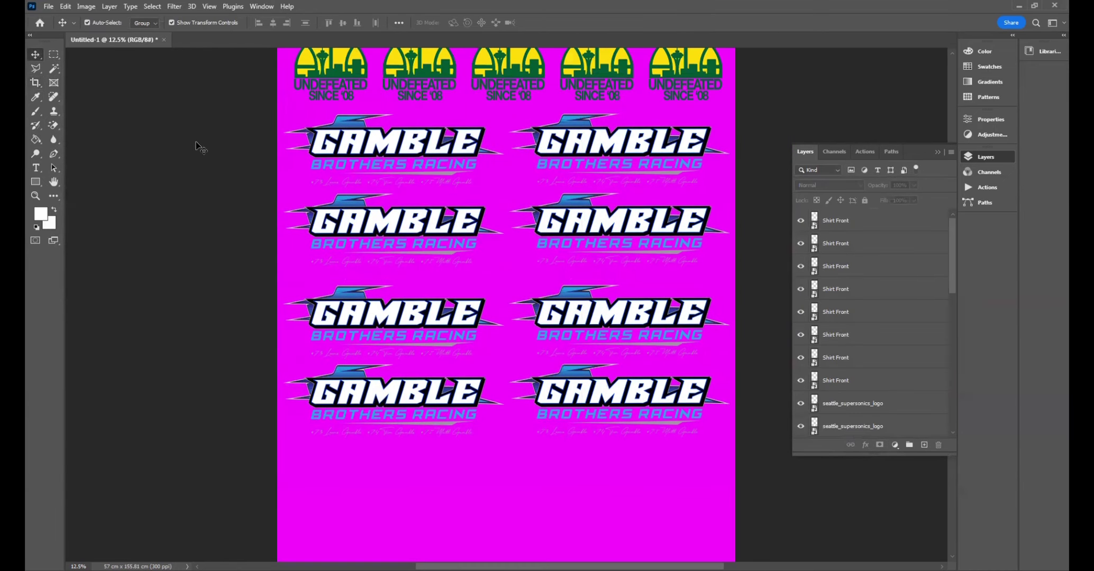
Duplicate all eight Gamble logos and place the copies directly below the existing rows
drag(199, 143, 636, 394)
scroll(637, 394, down, 6)
drag(546, 119, 546, 450)
click(123, 186)
Extend the canvas downward to a height of about 168 cm to contain the lowest logo row
click(35, 82)
drag(513, 483, 514, 534)
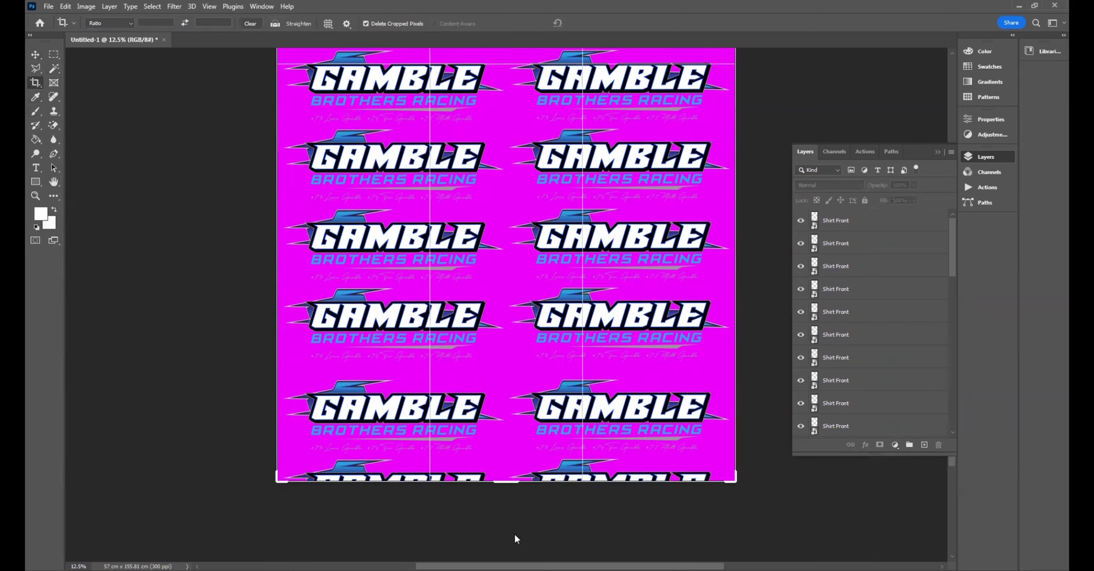
click(36, 54)
scroll(853, 374, down, 5)
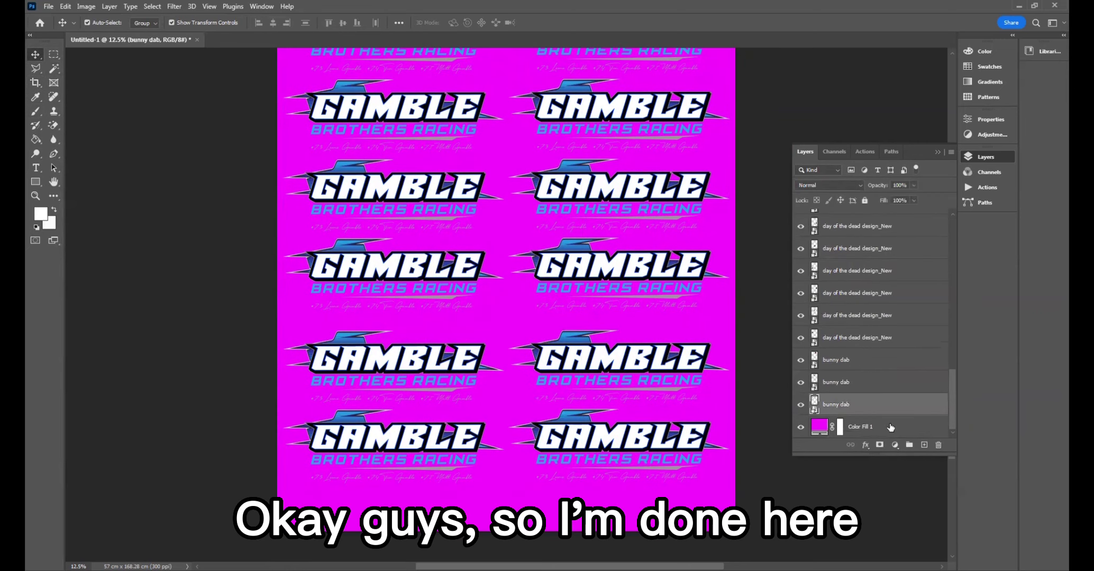
Delete the magenta Color Fill 1 background layer
click(890, 427)
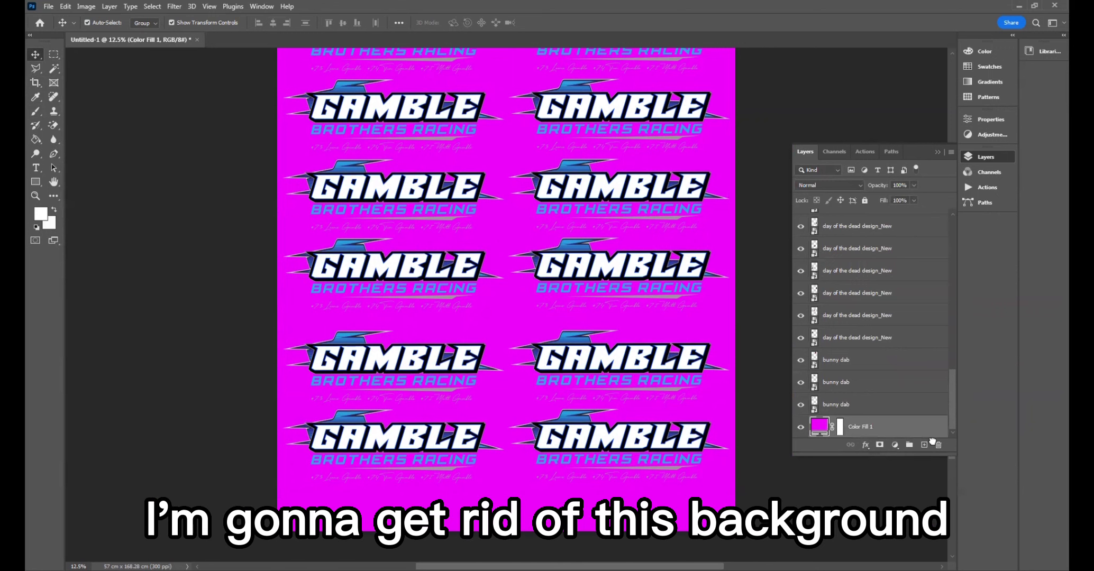
drag(932, 442, 939, 445)
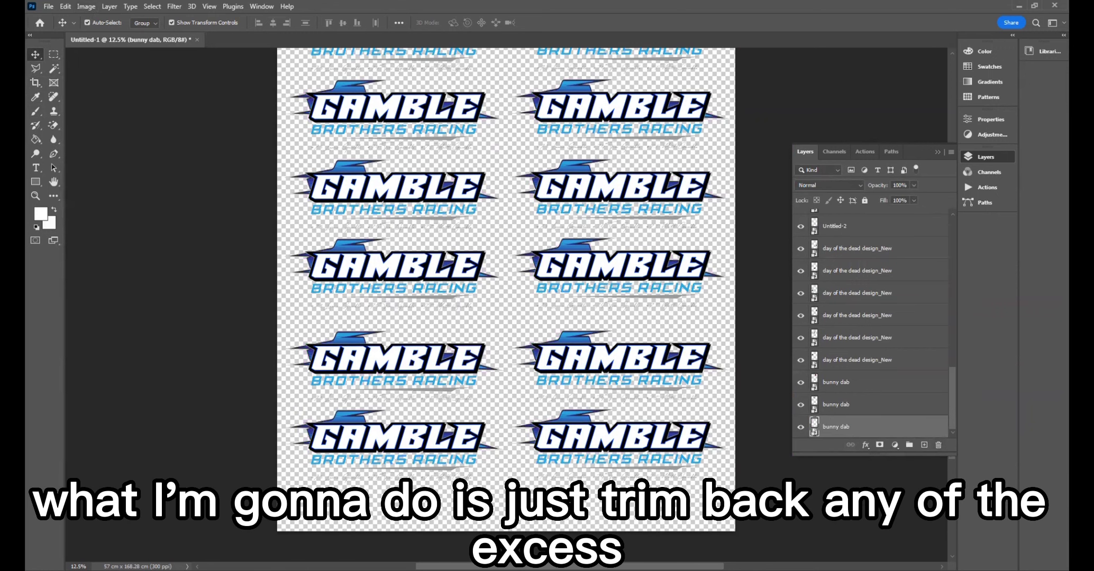
Trim the excess transparent canvas around the designs and check the document's image size
click(87, 6)
click(91, 128)
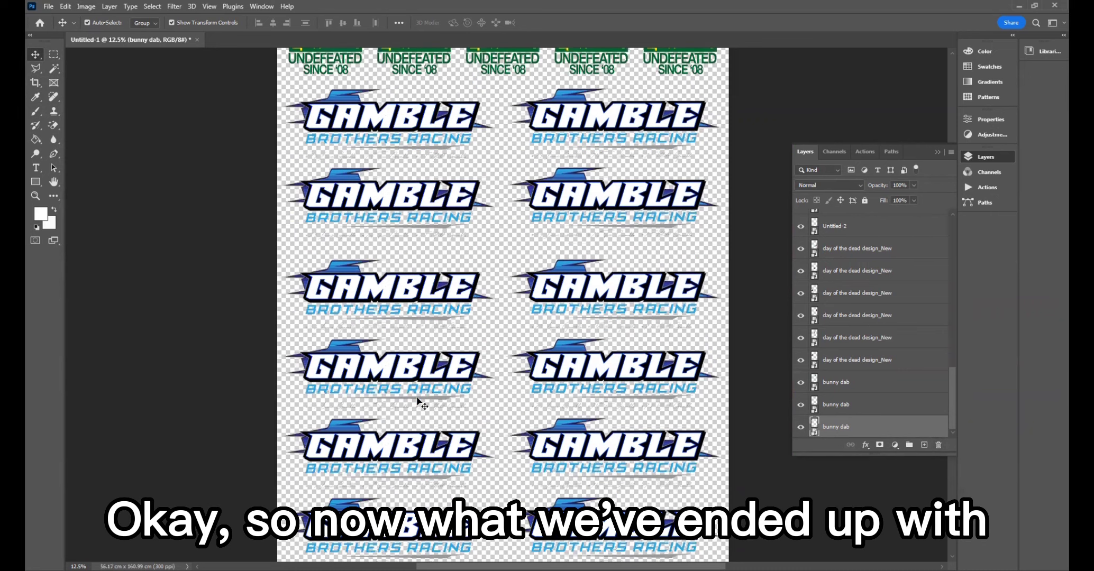
key(ctrl+alt+i)
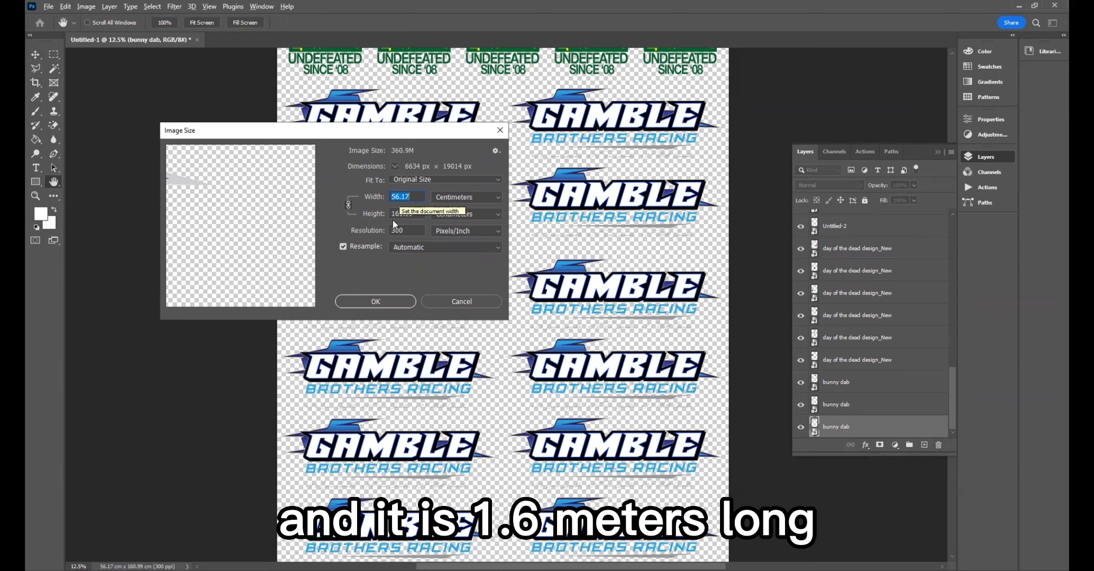
click(388, 301)
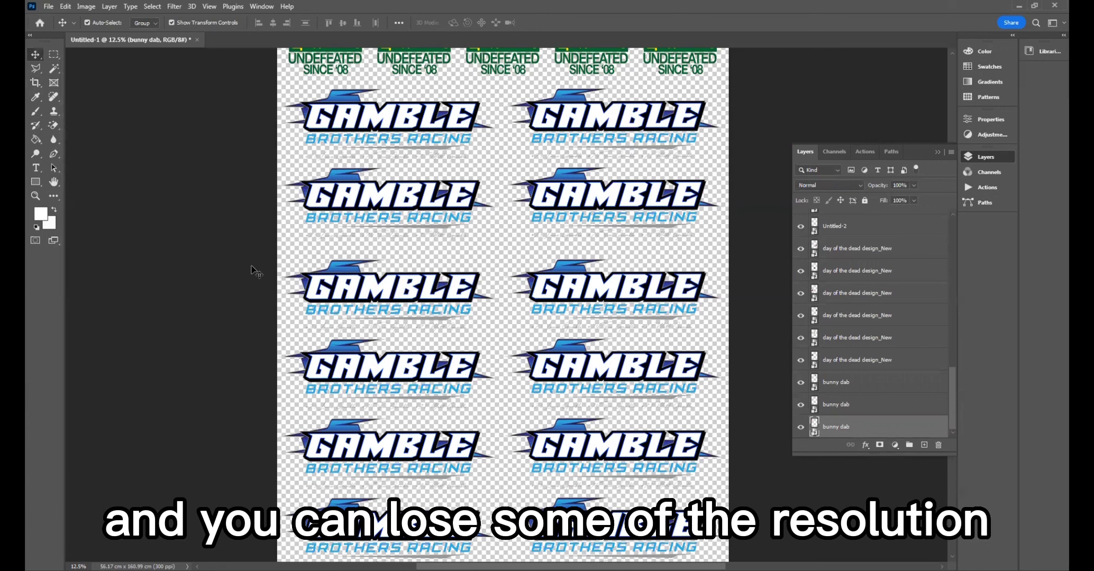
Save a copy of the sheet on the computer as a PNG named "test example 1" in the Print Files folder
key(ctrl)
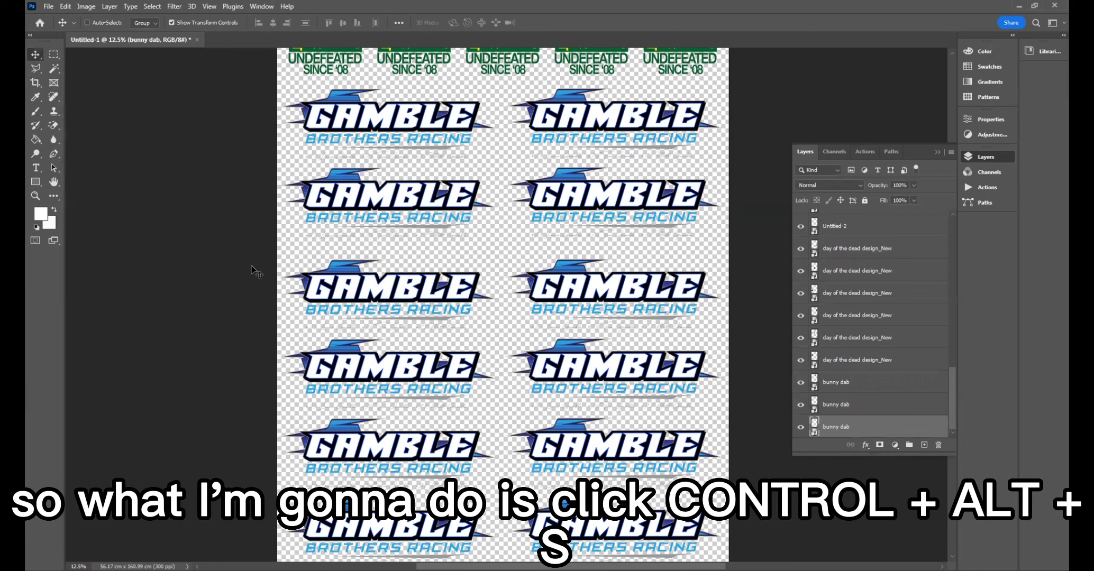
key(ctrl+alt+s)
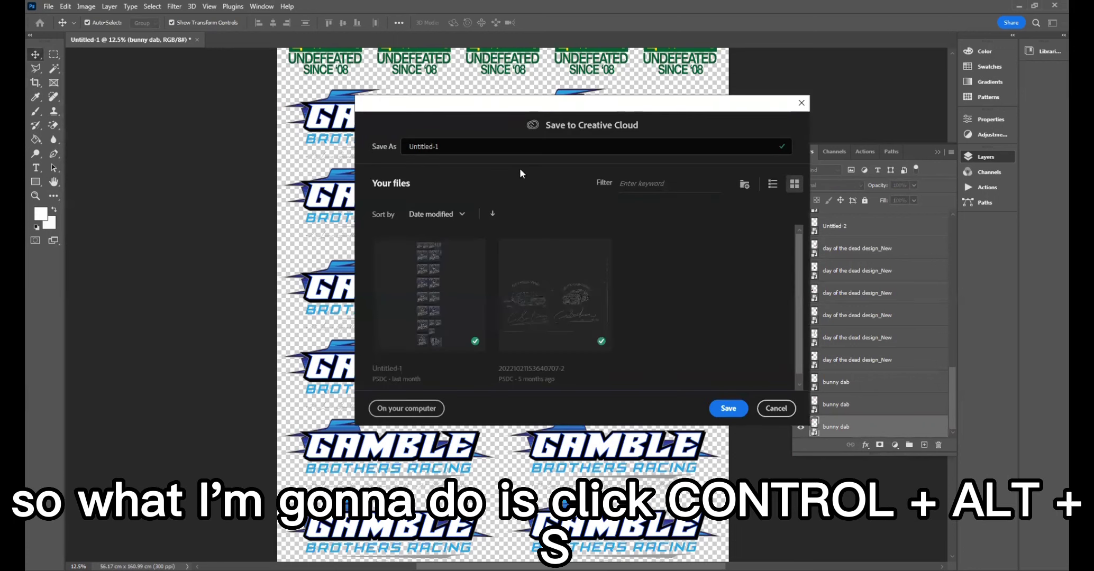
click(416, 408)
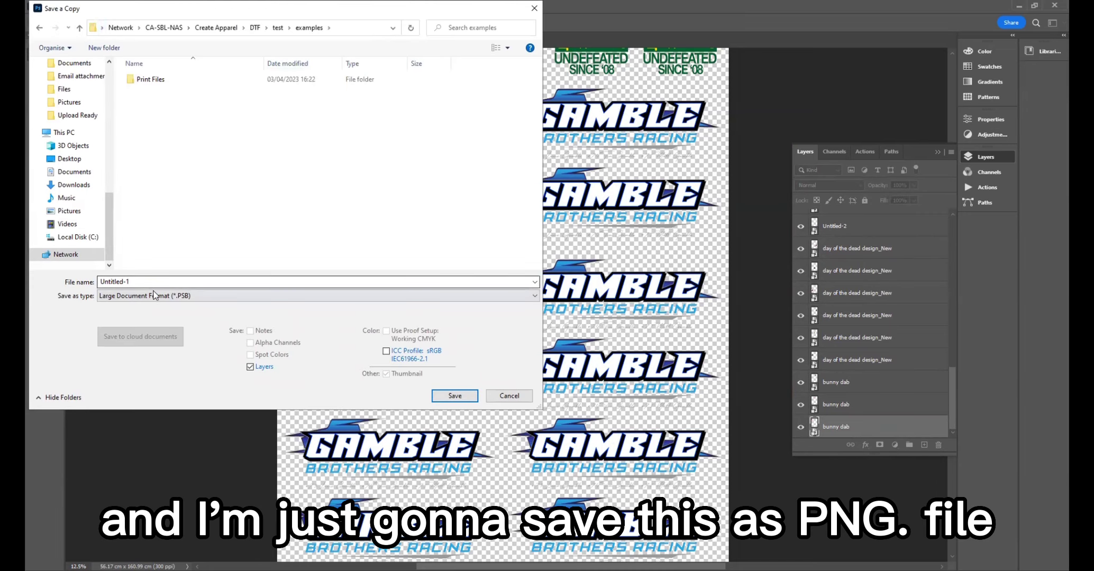
click(154, 294)
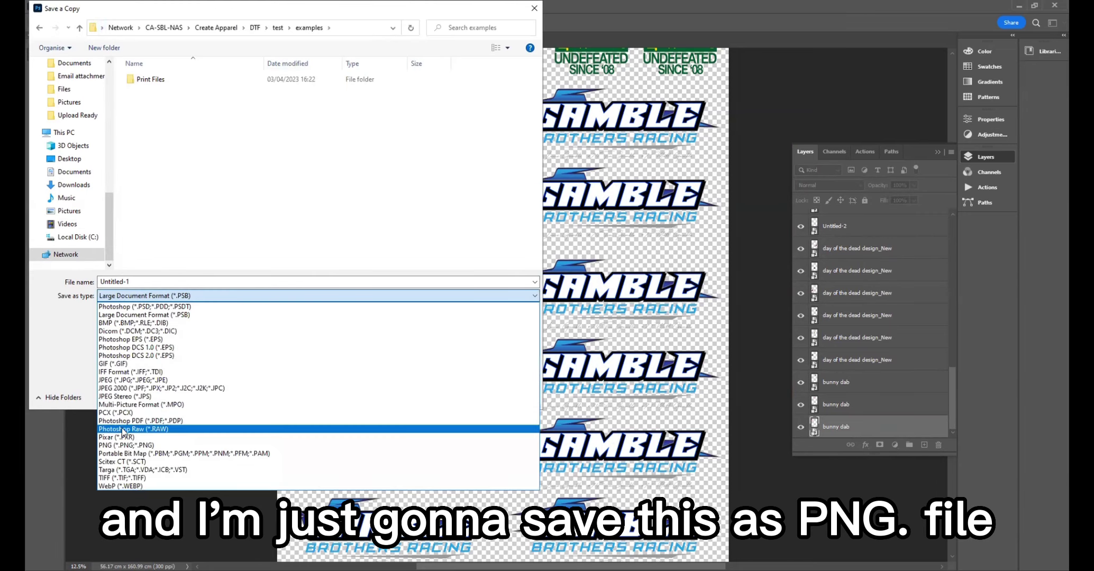
click(123, 451)
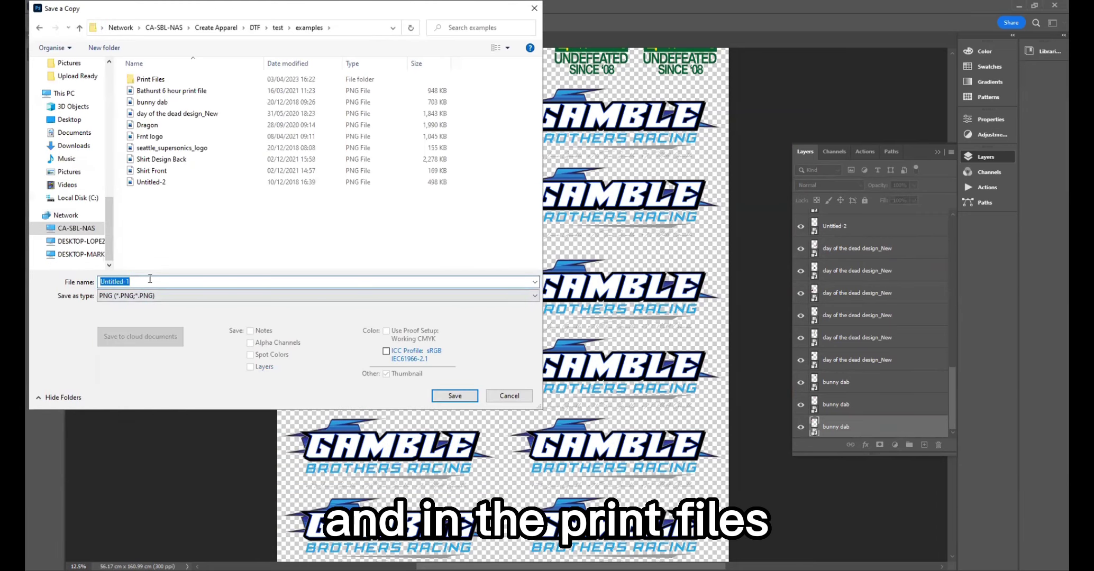
double_click(186, 79)
click(156, 282)
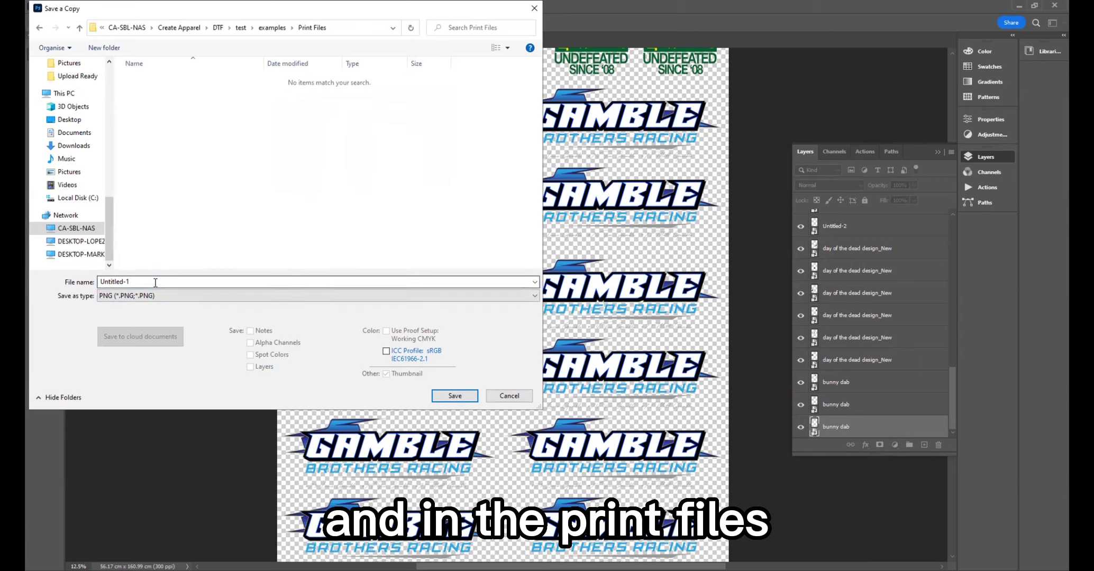
text(test exampl)
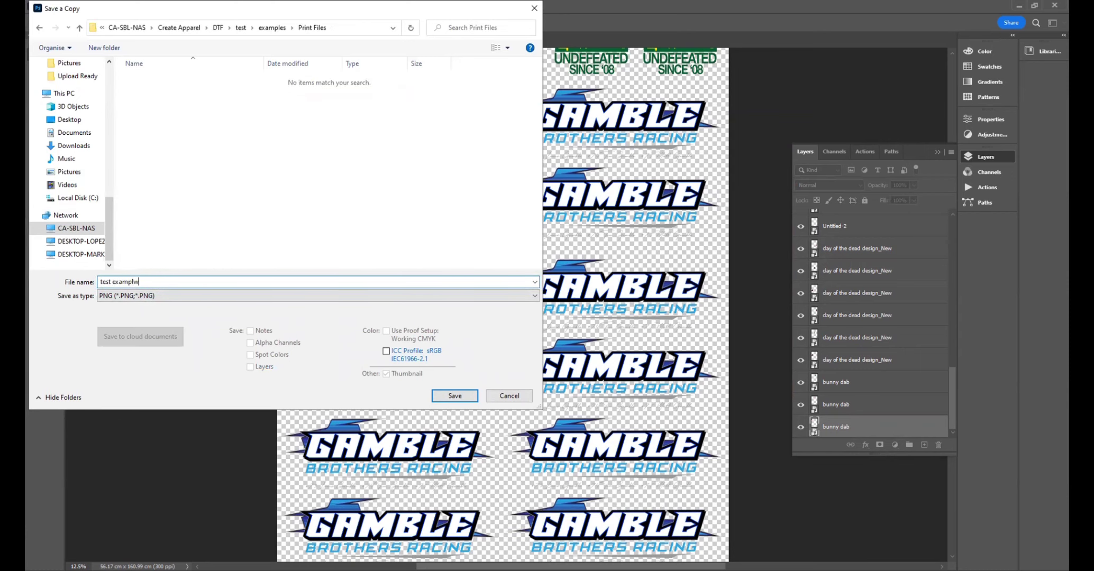
text(e 1)
key(Return)
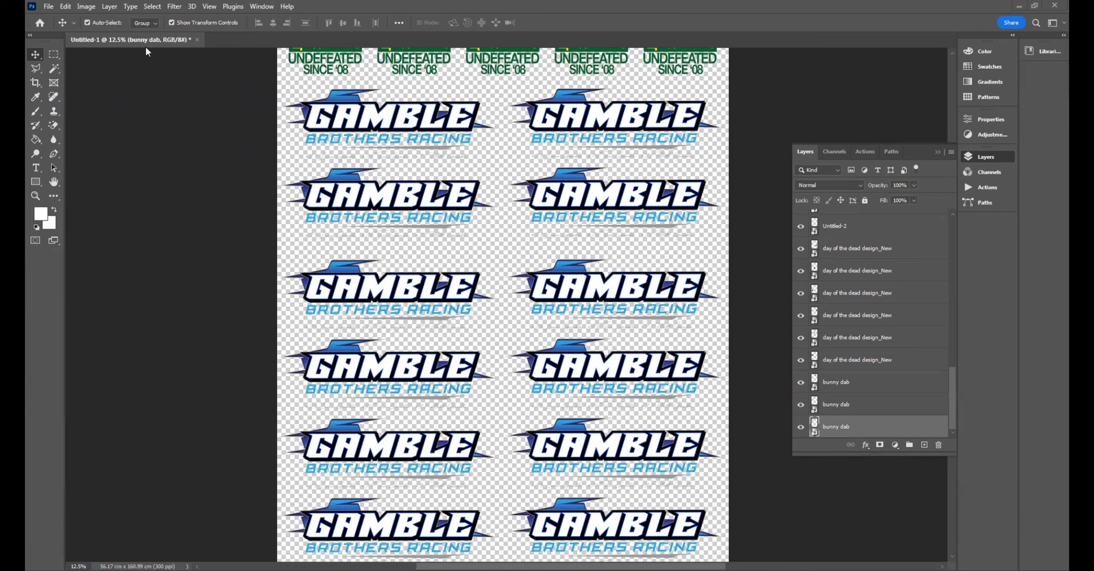
Create a new 57 x 100 cm document and place the Shirt Design Back artwork near its upper-left corner
key(ctrl+n)
key(Return)
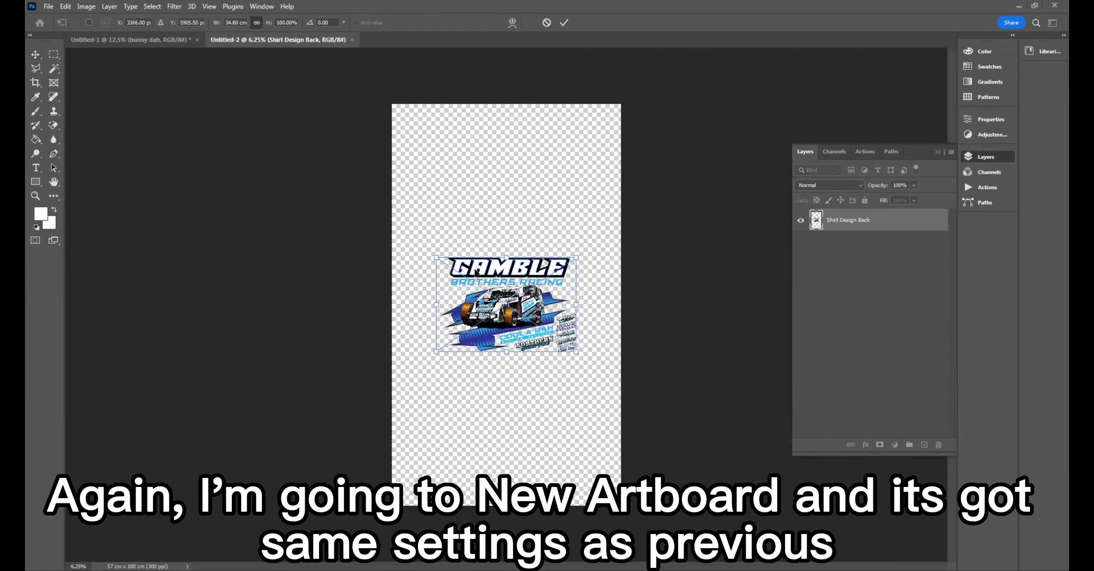
drag(476, 273, 437, 124)
key(Return)
Rotate the Shirt Design Back artwork by 90 degrees and reposition it in the canvas's upper-left corner
key(ctrl+t)
double_click(326, 23)
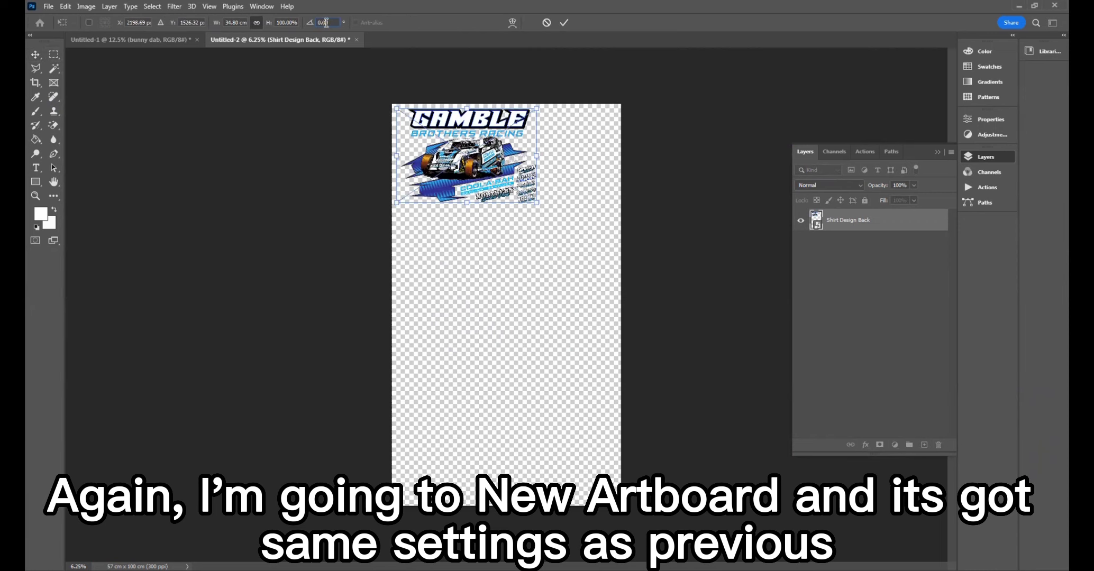
text(90)
drag(432, 142, 415, 165)
key(Return)
click(535, 186)
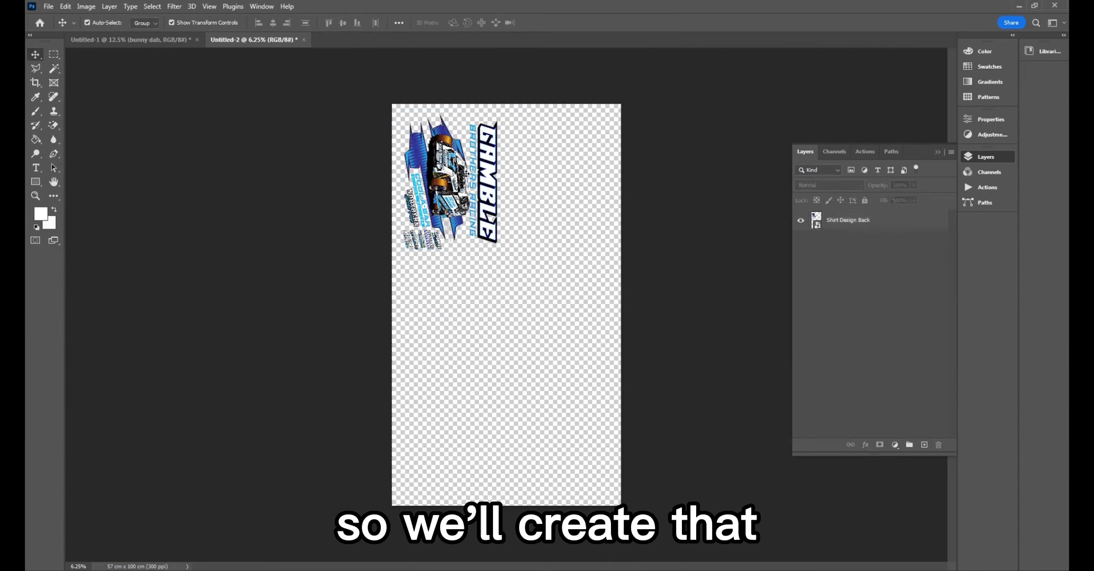
Duplicate the Shirt Design Back artwork into a grid of two columns by three rows, extending the canvas to about 115 cm high
alt+drag(464, 139, 567, 146)
drag(648, 285, 384, 185)
alt+drag(496, 140, 496, 287)
alt+drag(487, 362, 492, 336)
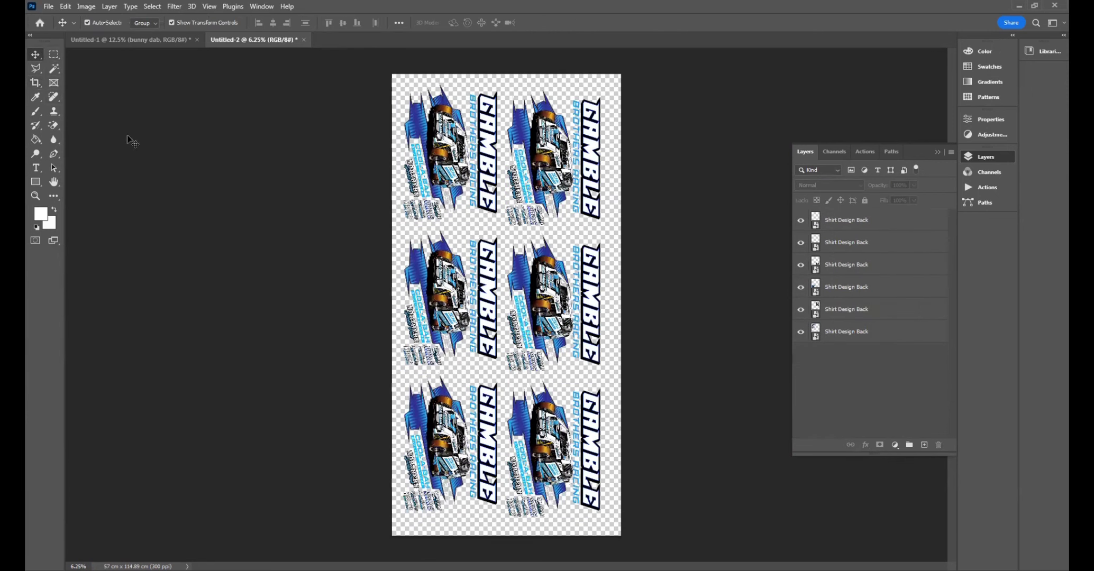
Trim the excess transparent canvas around the six Shirt Design Back copies
click(82, 7)
click(101, 126)
key(Return)
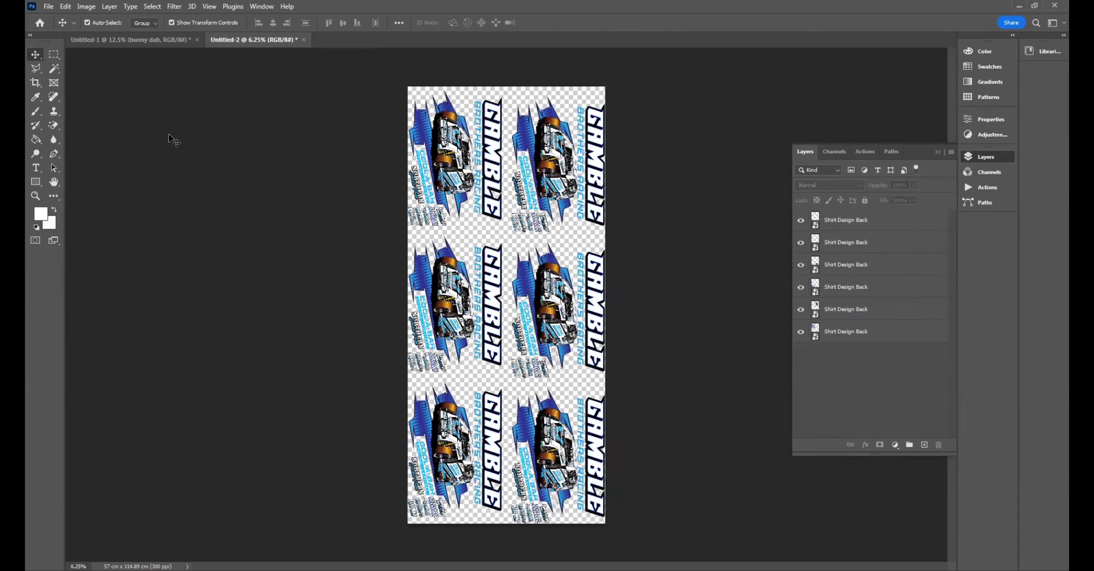
Save a PNG copy of the sheet as "test example 2" in the Print Files folder and check the document's image size
key(ctrl+s)
click(389, 413)
click(159, 298)
click(174, 434)
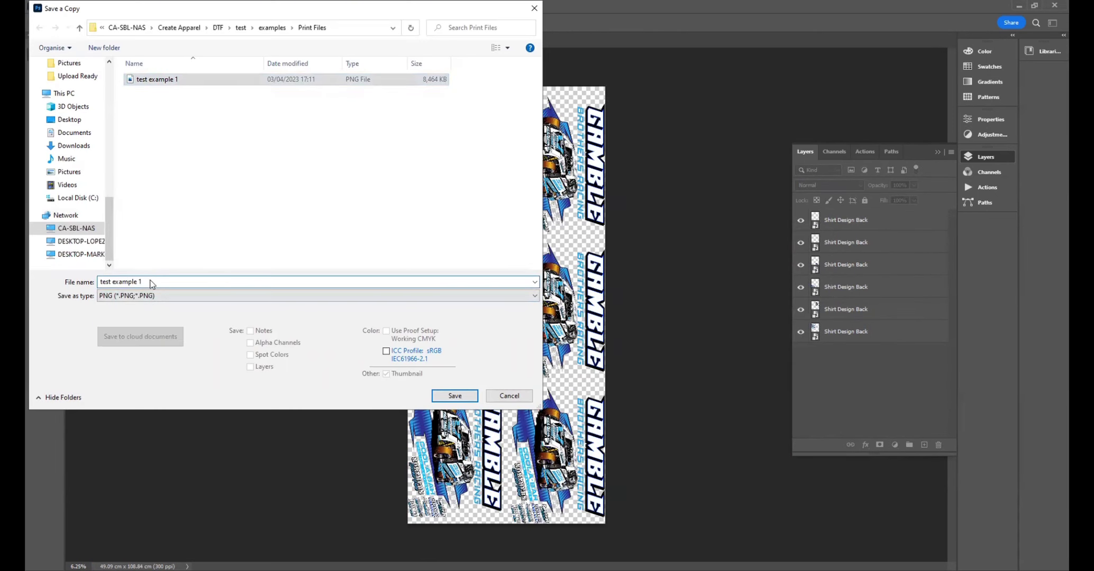
key(Return)
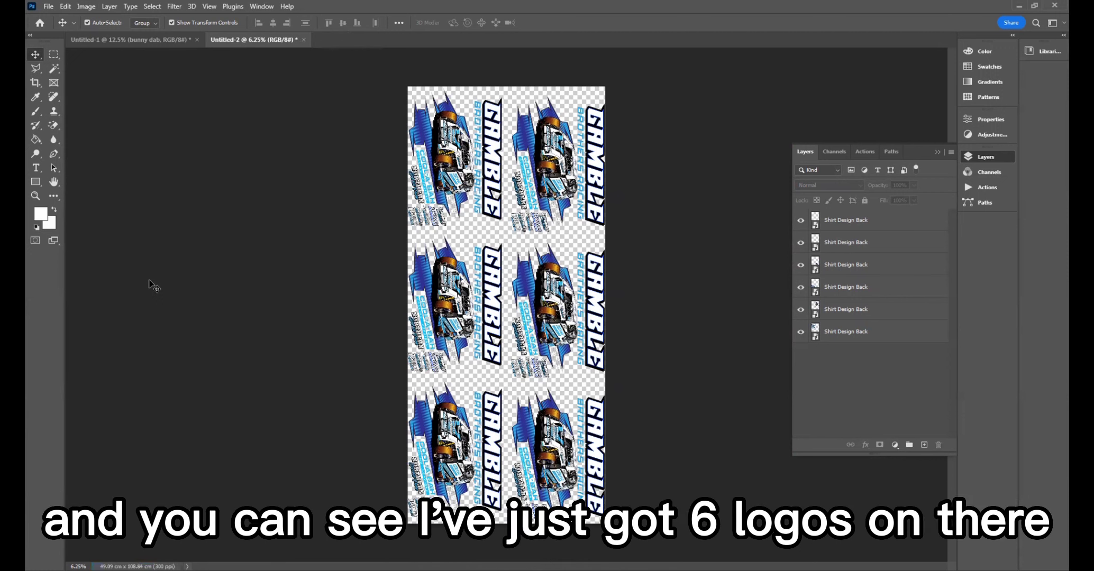
key(ctrl)
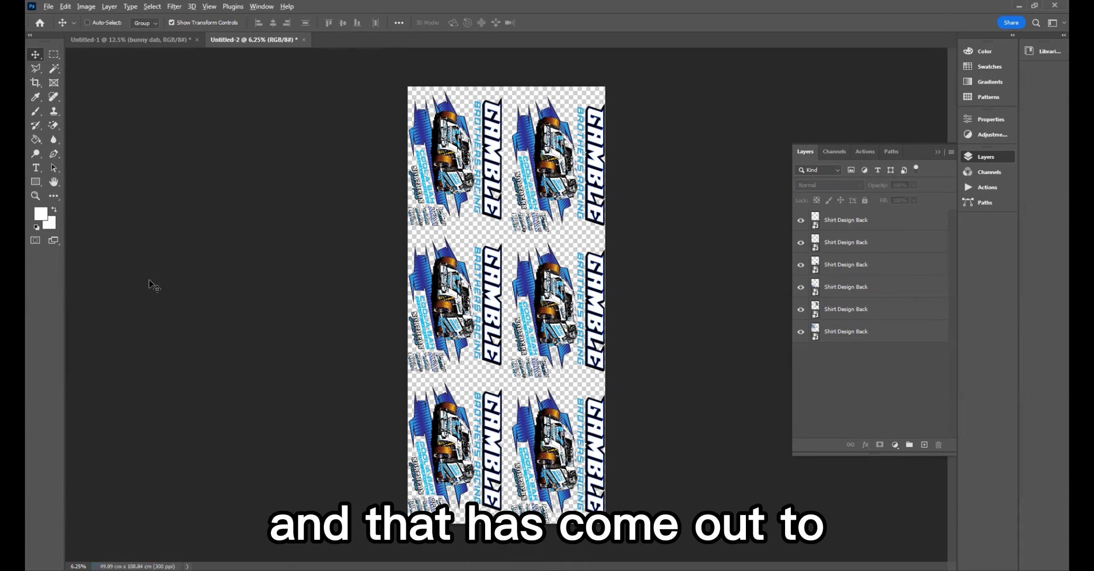
key(ctrl+alt+i)
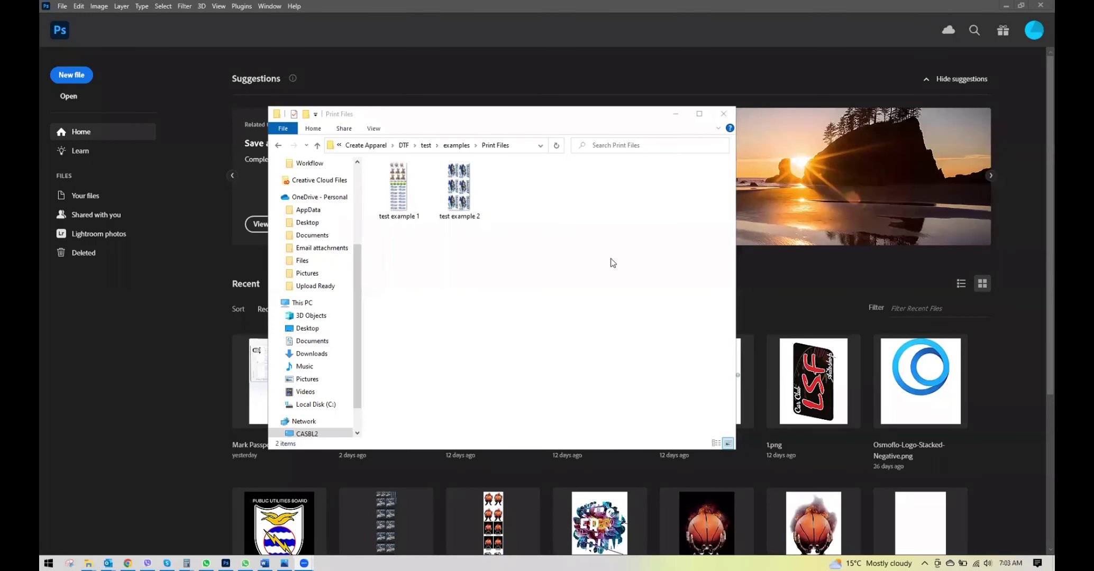
Open "test example 1" from the Print Files folder in the image viewer and compare it with "test example 2" at full window size
click(400, 204)
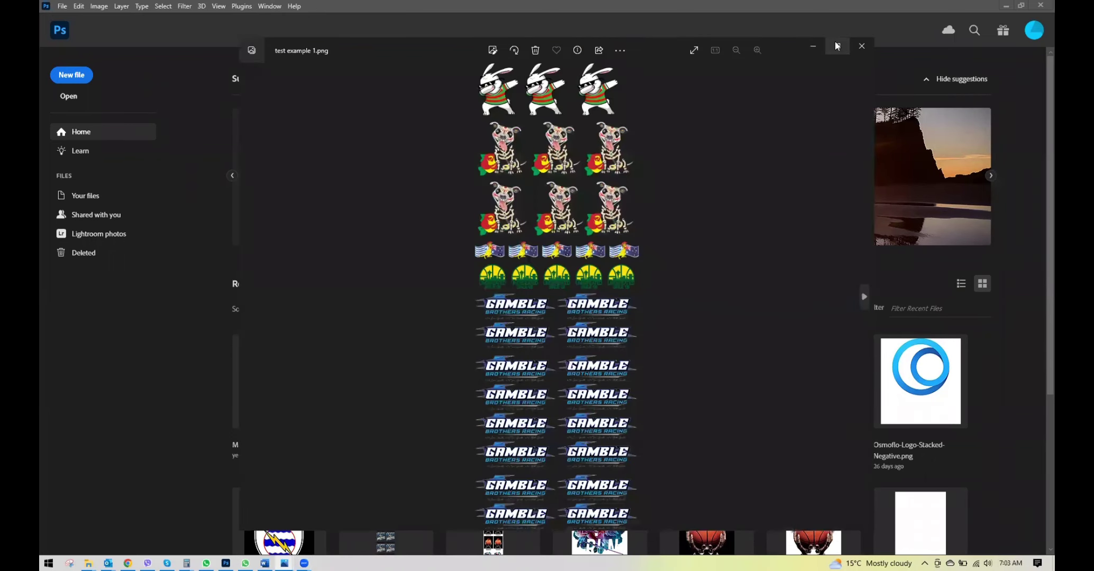
click(837, 45)
key(Right)
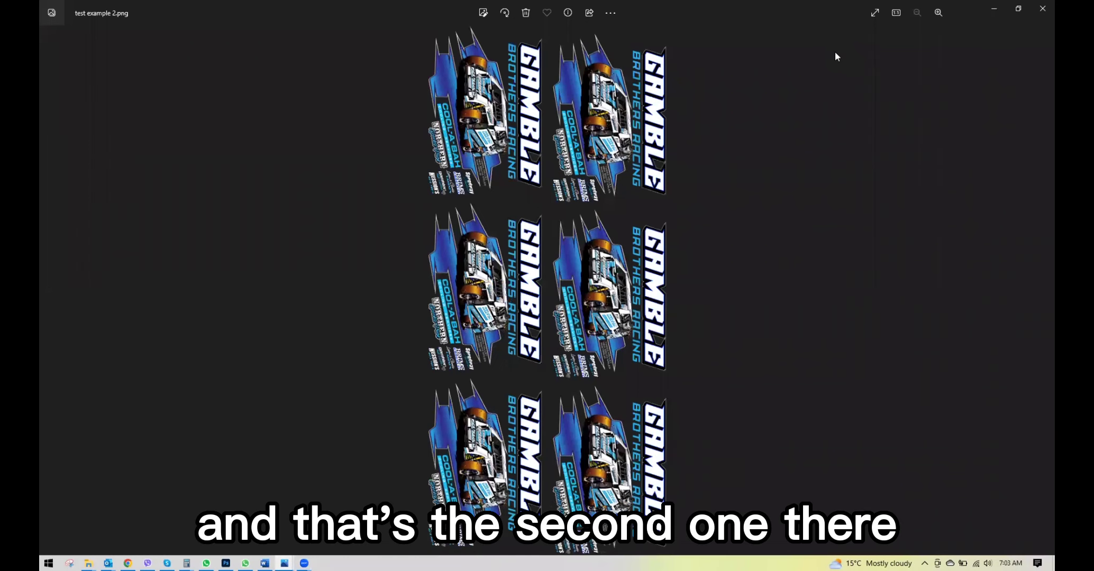
key(Left)
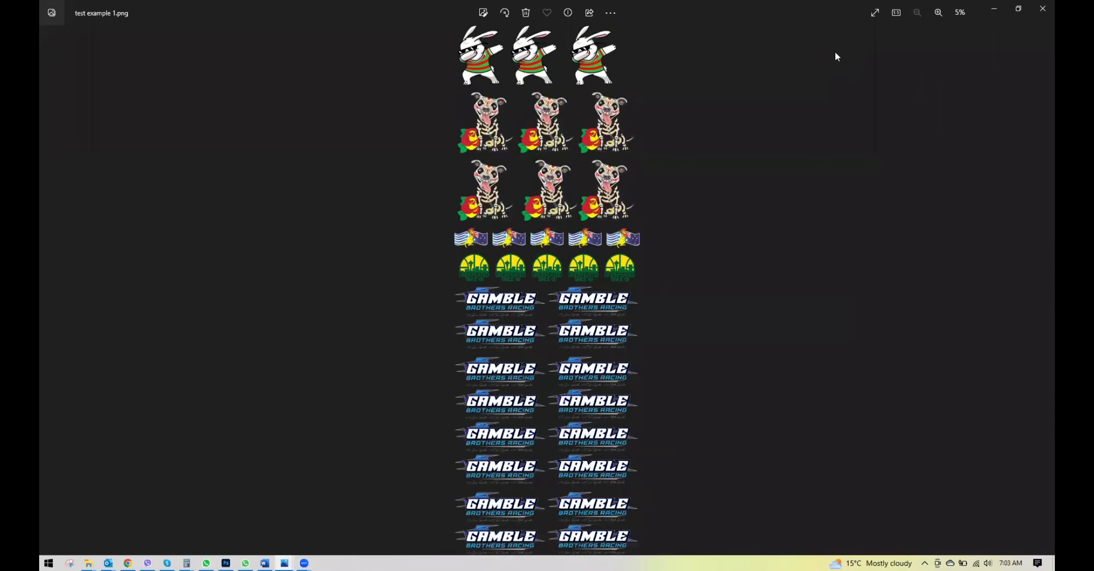
key(Right)
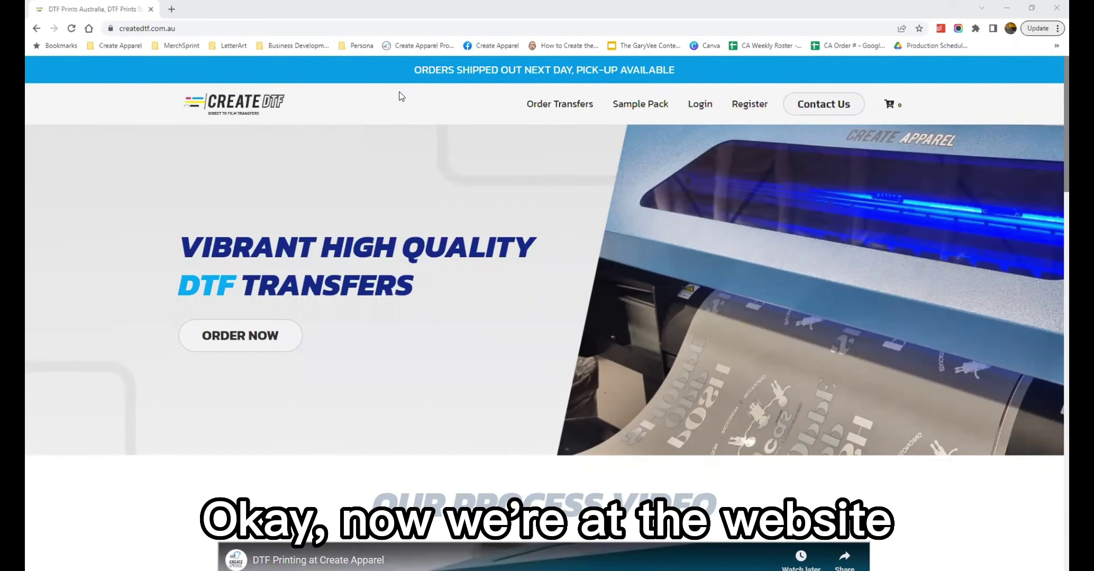
Switch to the Create DTF website in the browser, open the transfer ordering page and upload both test example PNG files
click(568, 106)
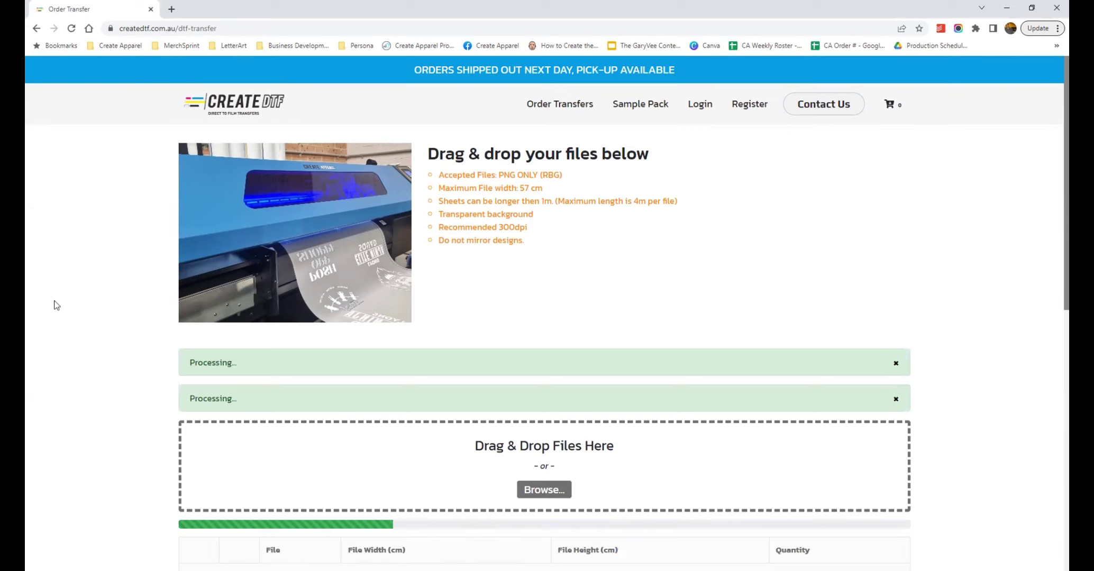
scroll(76, 273, down, 2)
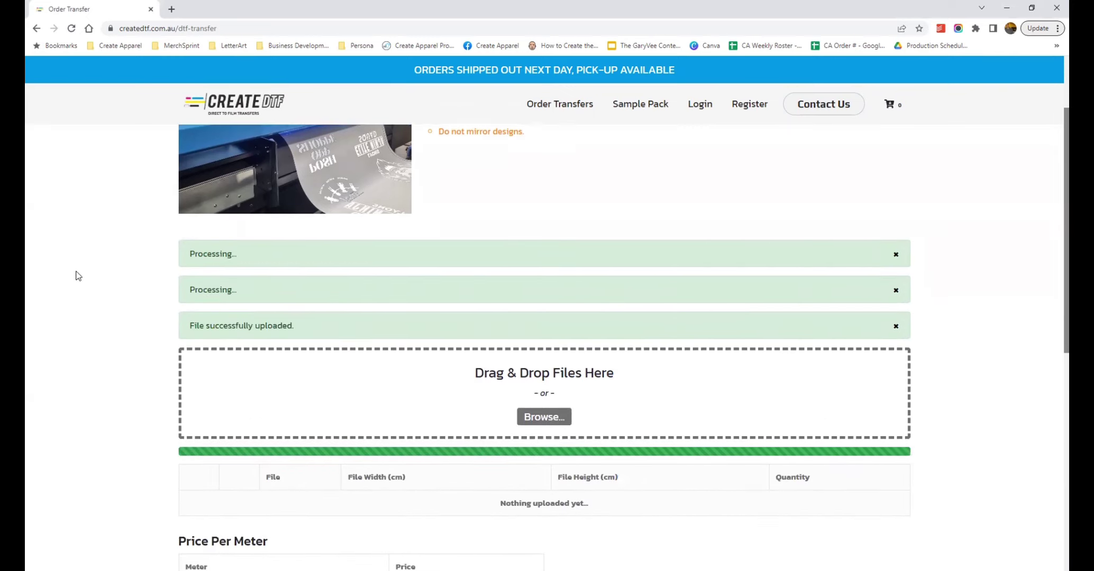
scroll(75, 276, down, 1)
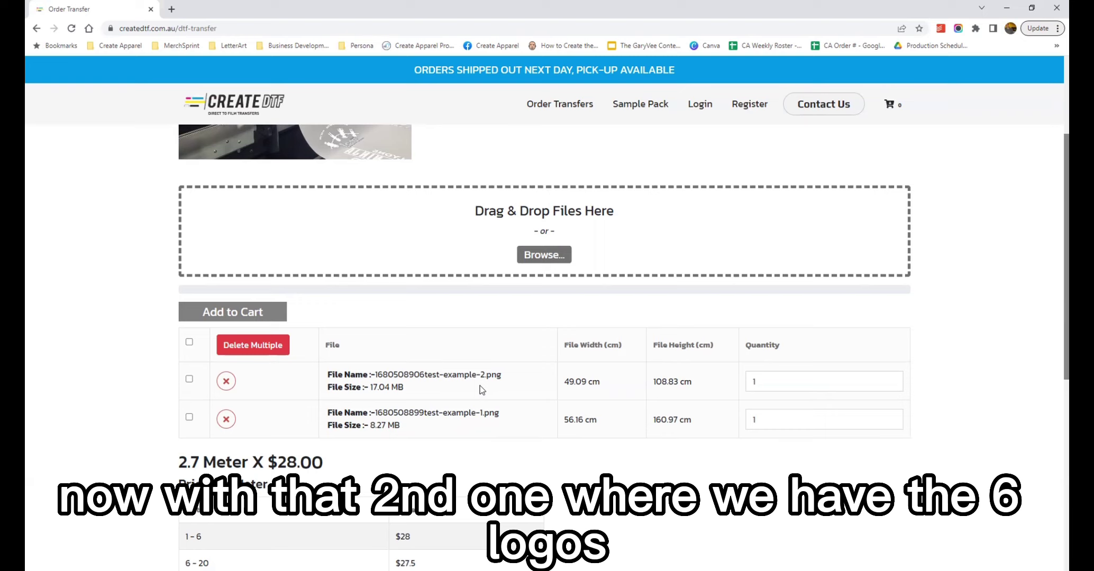
Set the quantity of the test-example-2 file to 3 and add both uploaded files to the cart
click(892, 379)
click(892, 379)
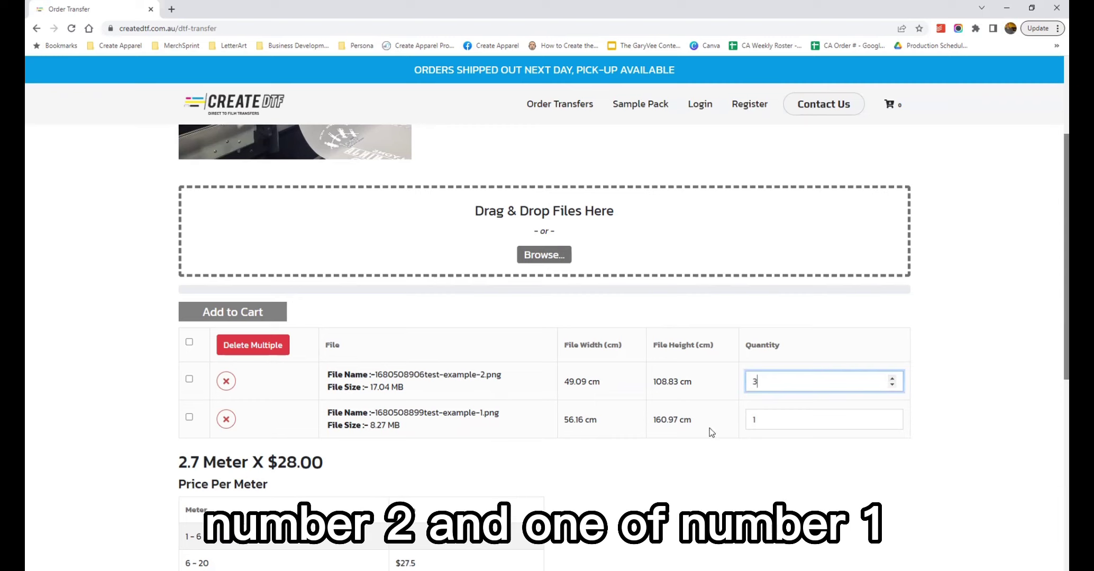
click(229, 316)
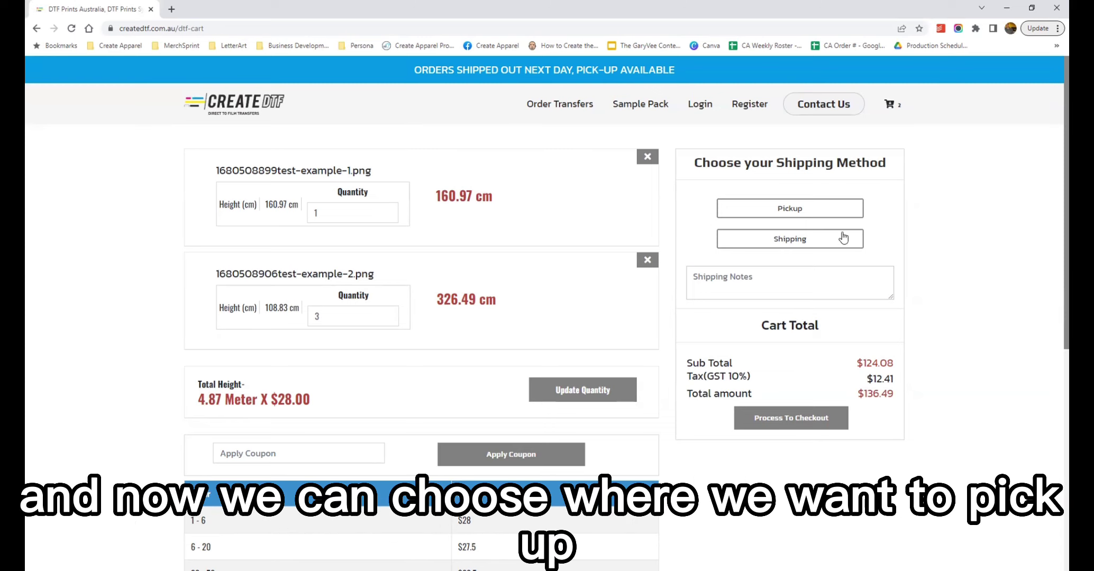
Try Pickup as the cart's delivery method, and change the choice to Shipping
click(820, 214)
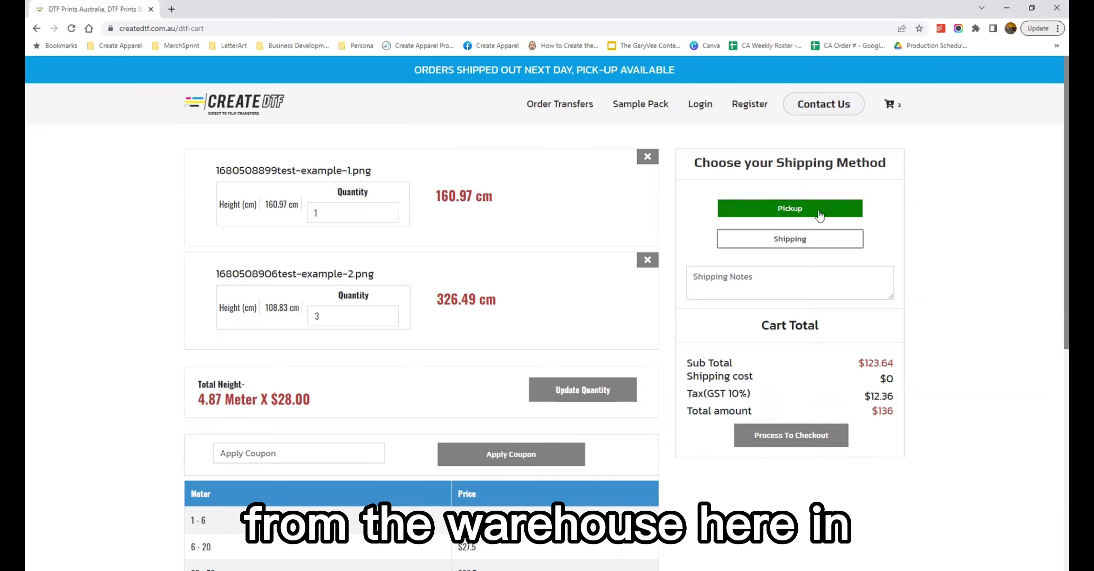
click(805, 239)
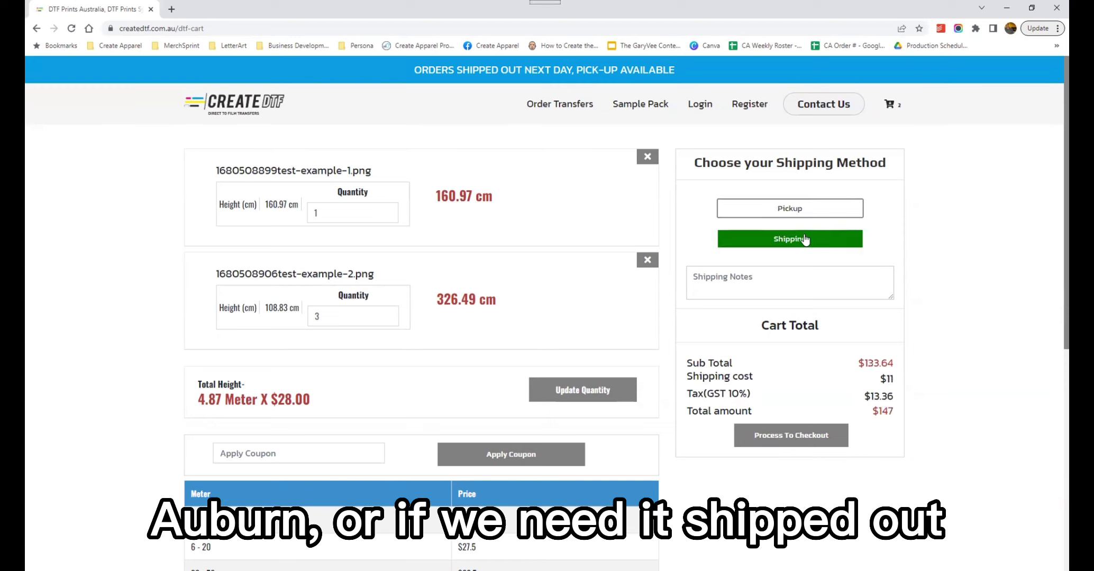